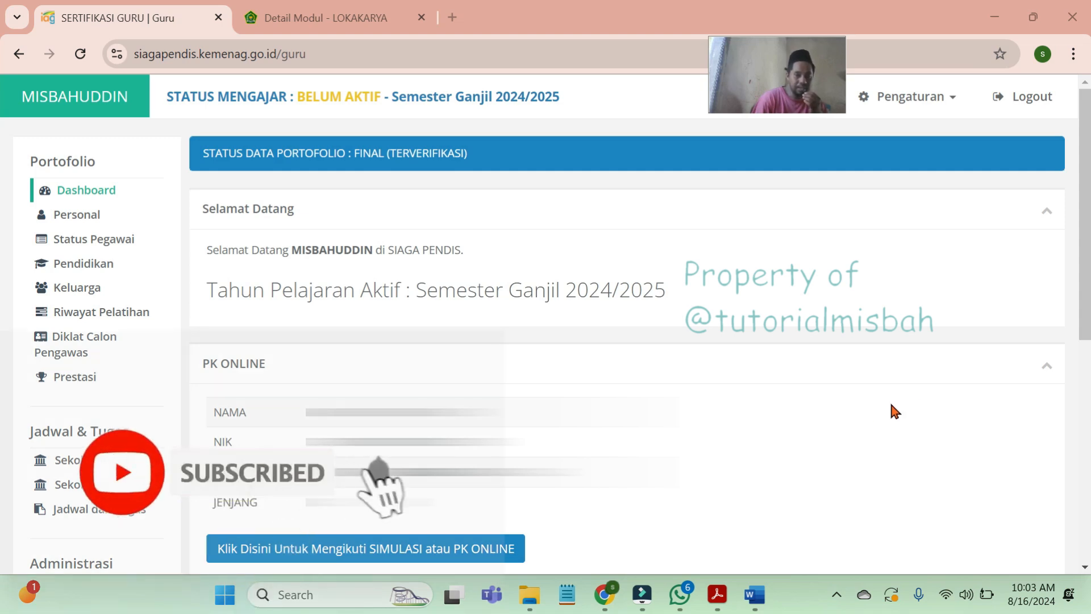
Look over the dashboard, open Sekolah Induk, and review the incomplete-portfolio items and the personal data summary
scroll(892, 402, "down", 1)
scroll(891, 404, "up", 1)
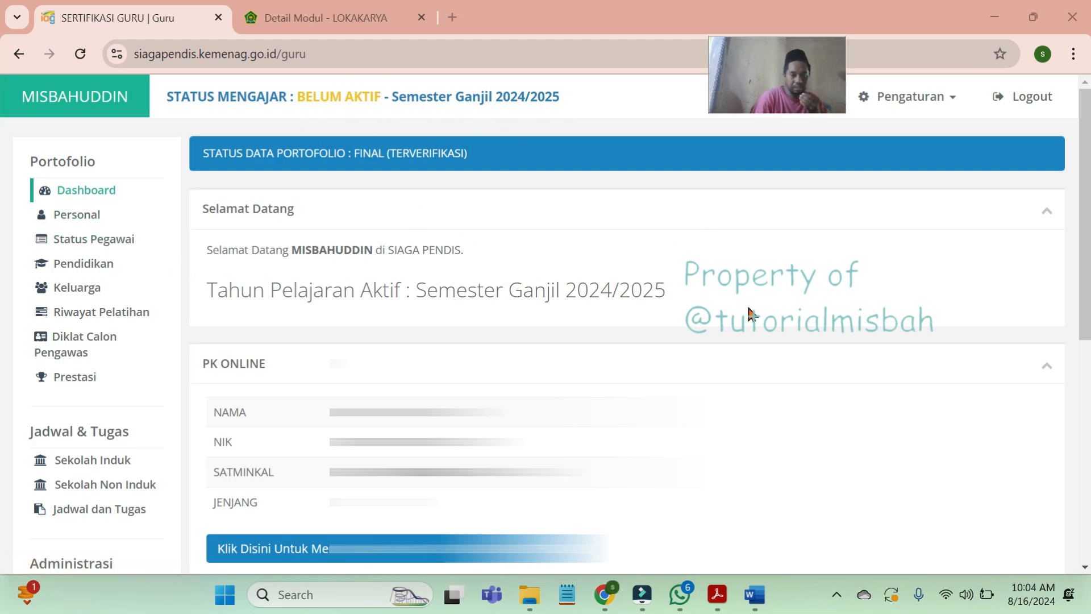
scroll(748, 314, "down", 1)
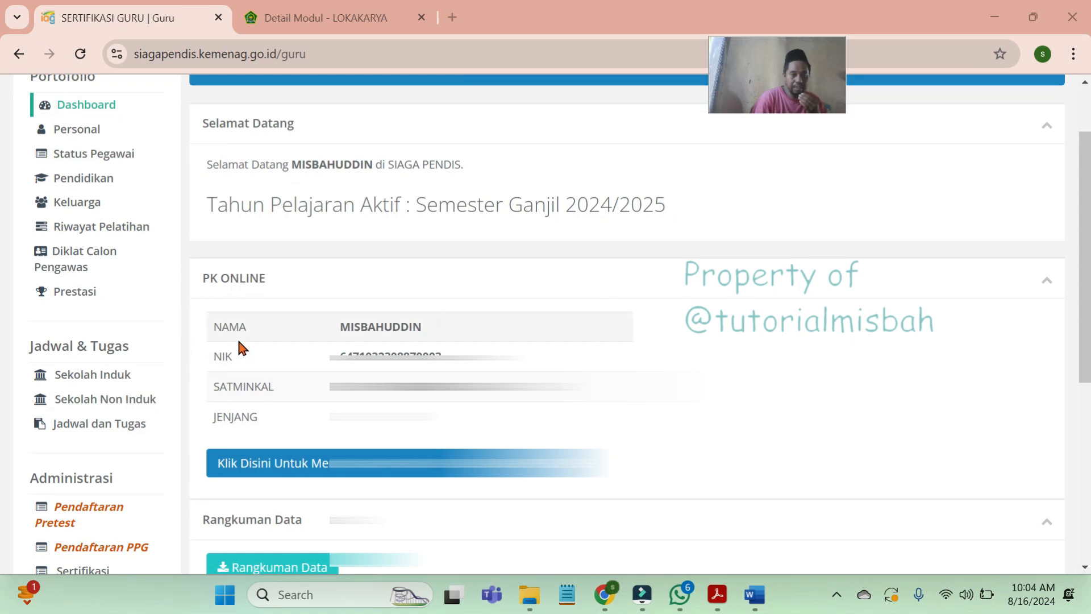
left_click(110, 380)
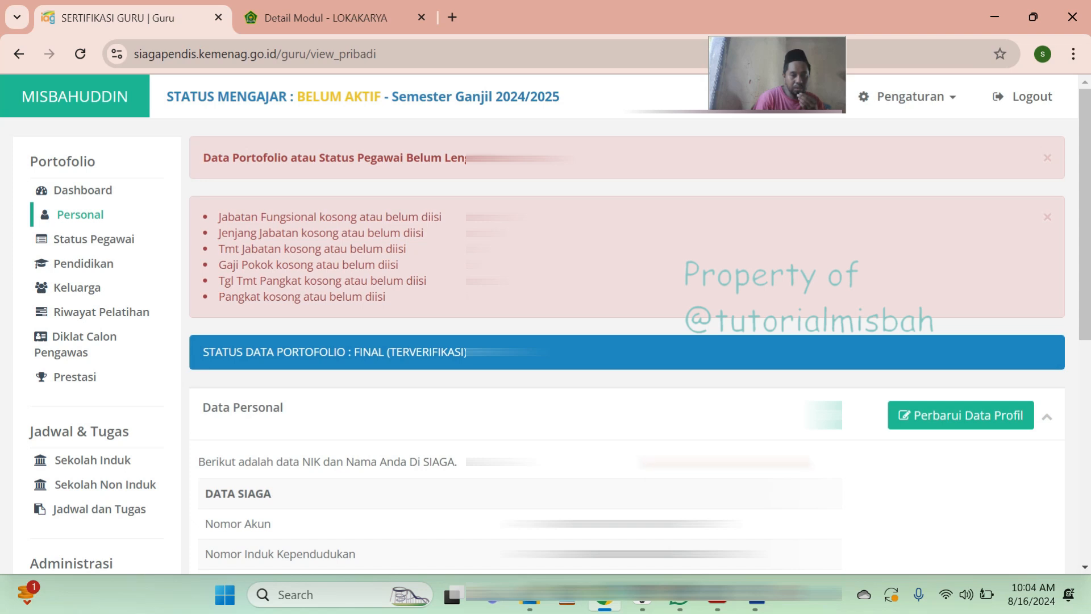
scroll(14, 173, "down", 3)
scroll(14, 172, "up", 1)
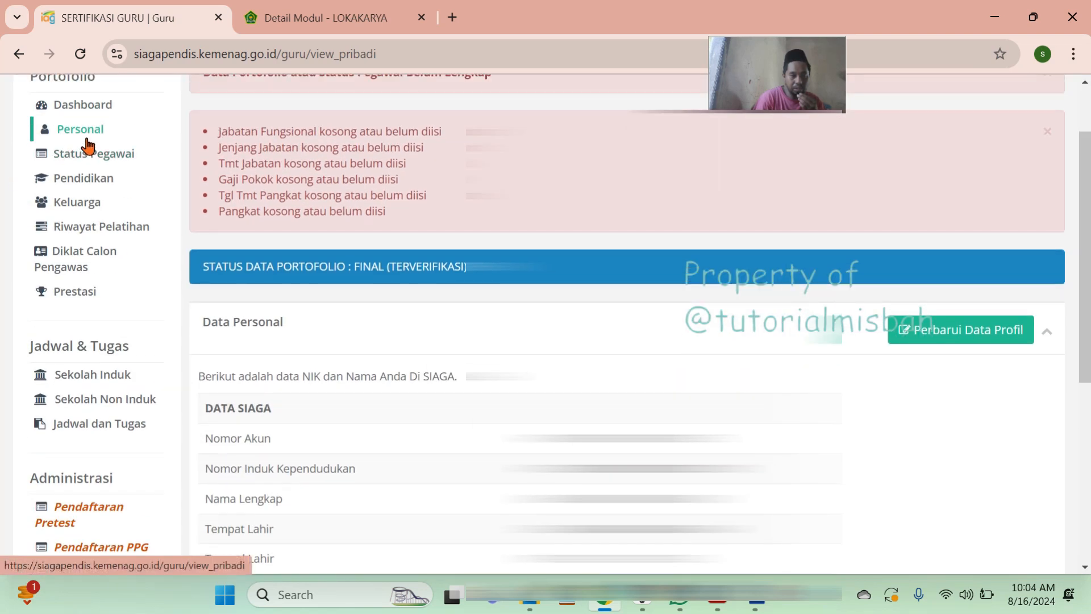
scroll(74, 137, "down", 3)
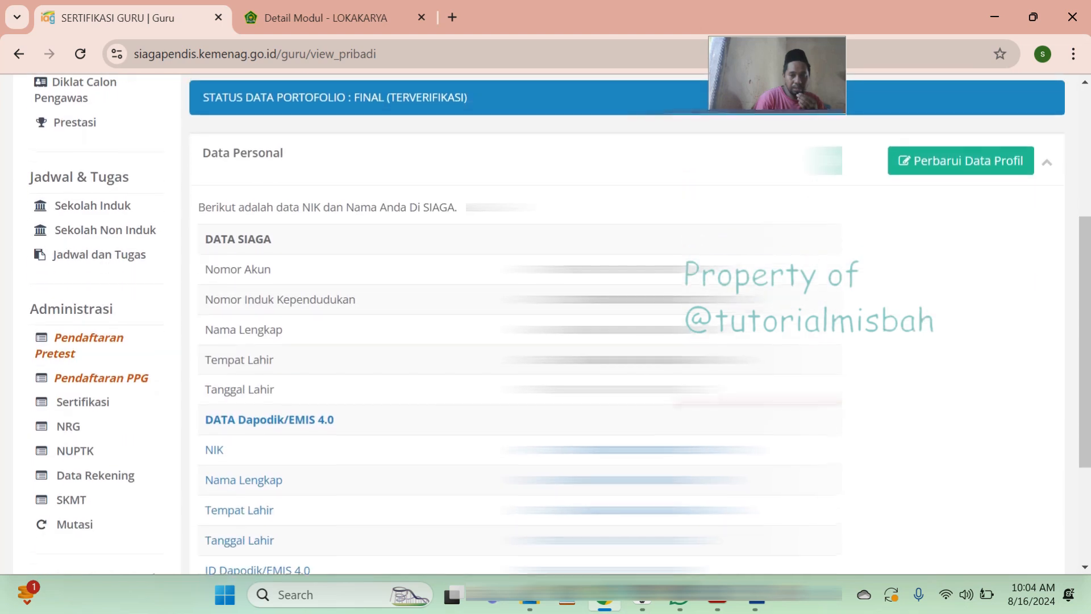
scroll(546, 324, "down", 3)
scroll(546, 324, "up", 8)
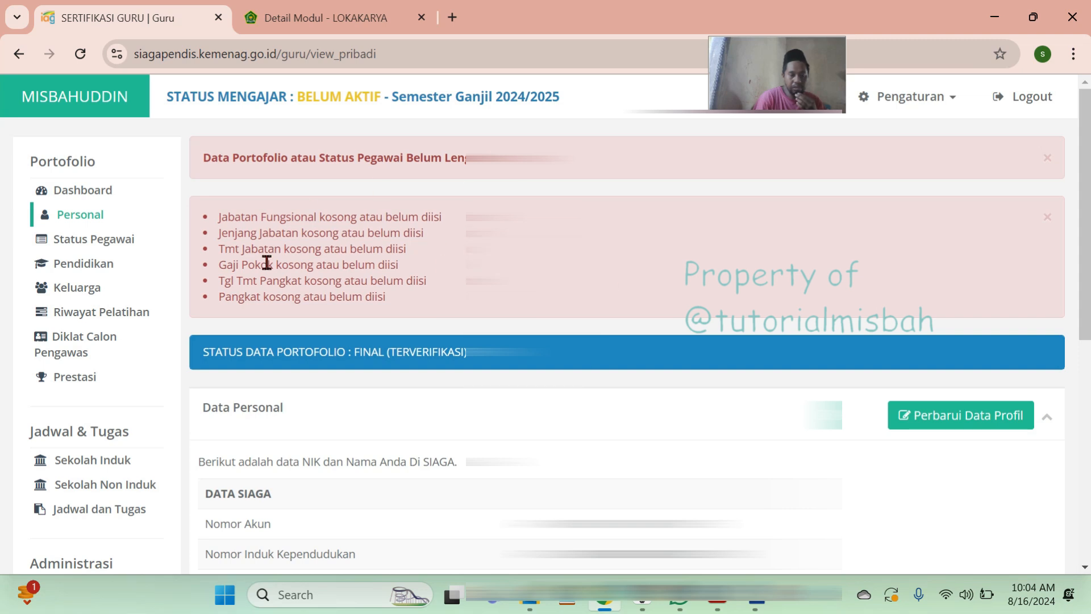
Open the Personal data page, review its SIAGA and Dapodik/EMIS 4.0 records, and open the profile data for updating
left_click(76, 216)
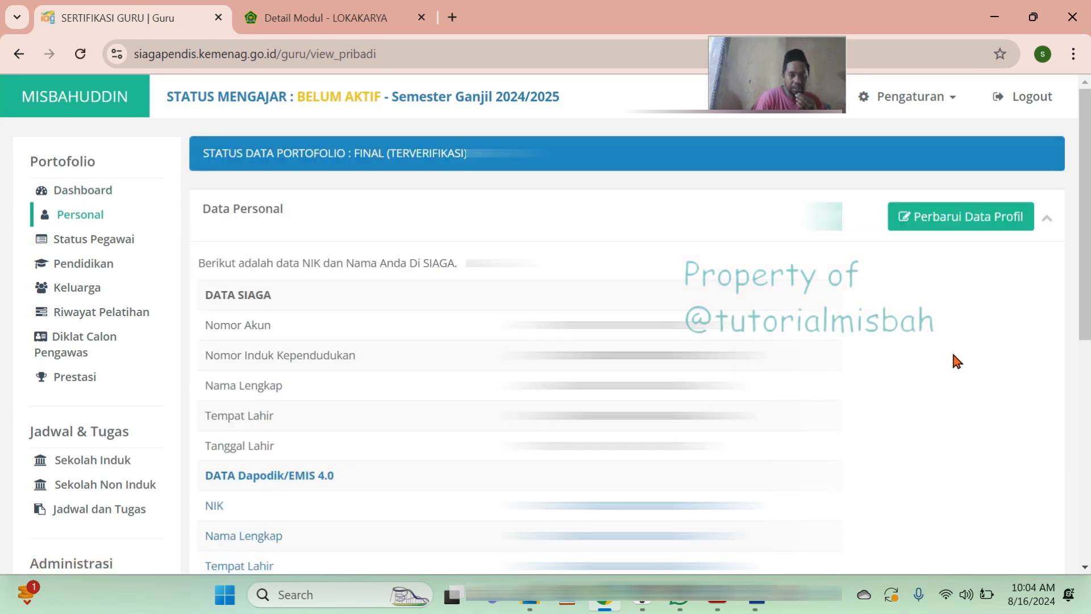
scroll(956, 361, "down", 2)
scroll(955, 363, "down", 3)
scroll(955, 362, "up", 5)
left_click(958, 226)
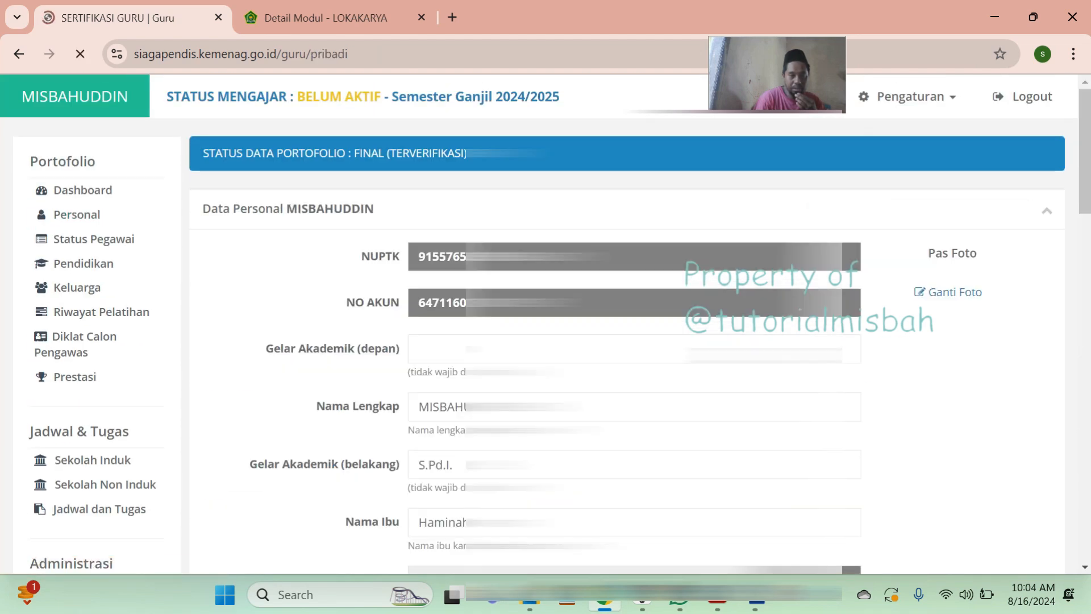
Check the profile form's identity, SK TMT Pendidik, address and contact fields, and save the changes
scroll(626, 324, "down", 8)
scroll(625, 324, "up", 5)
scroll(626, 324, "up", 3)
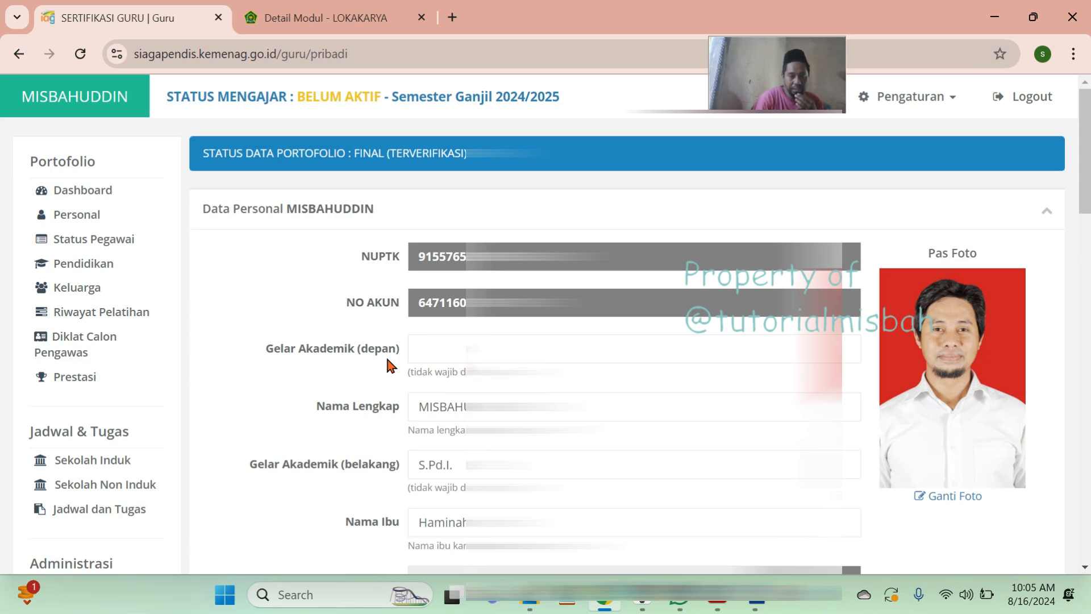
scroll(414, 487, "down", 1)
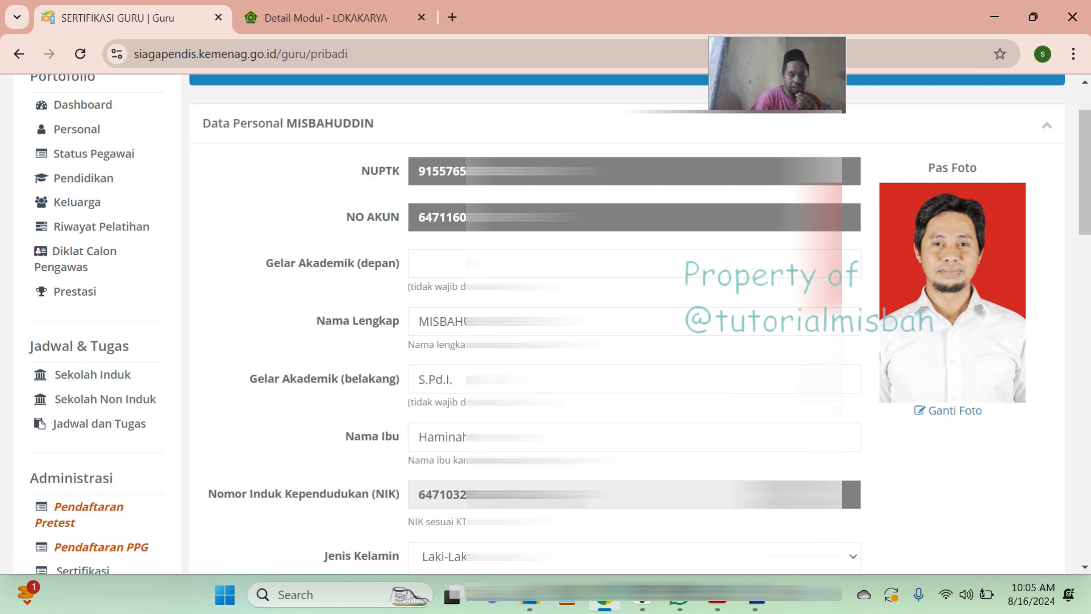
scroll(625, 318, "down", 3)
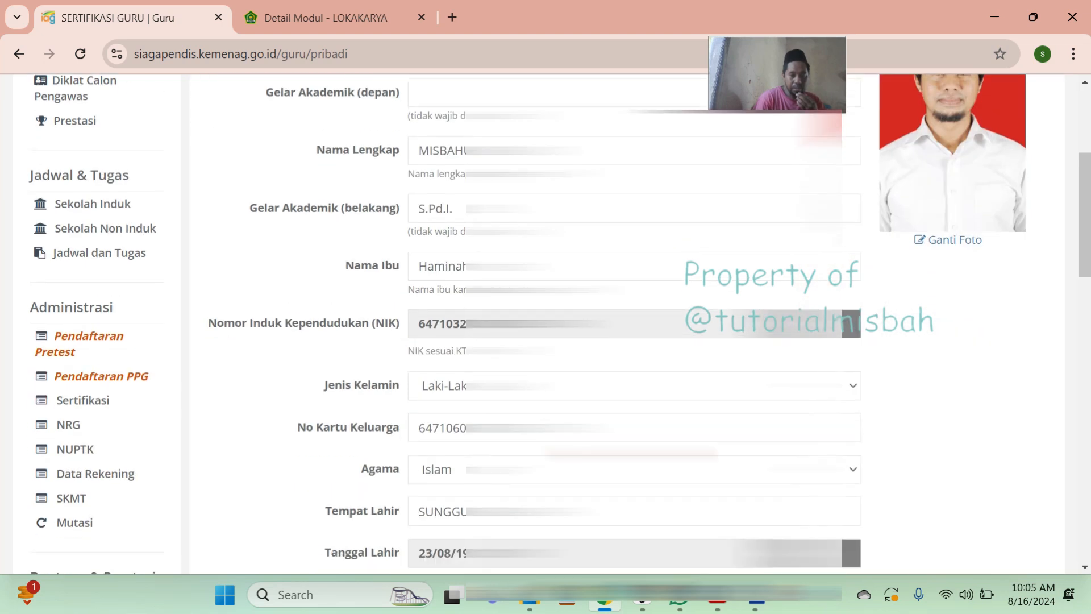
scroll(625, 318, "down", 2)
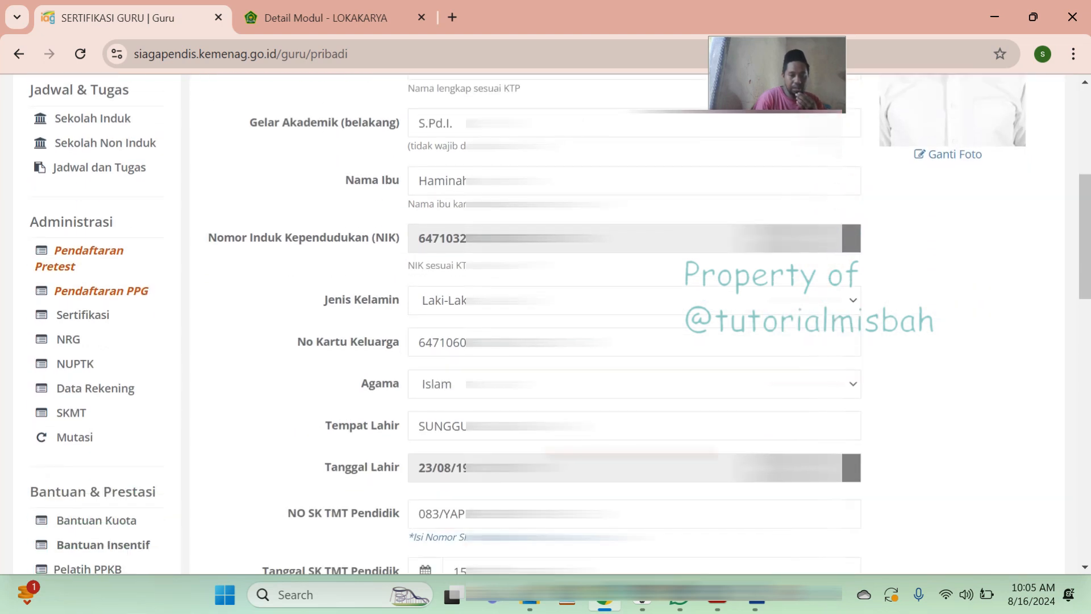
scroll(625, 318, "down", 2)
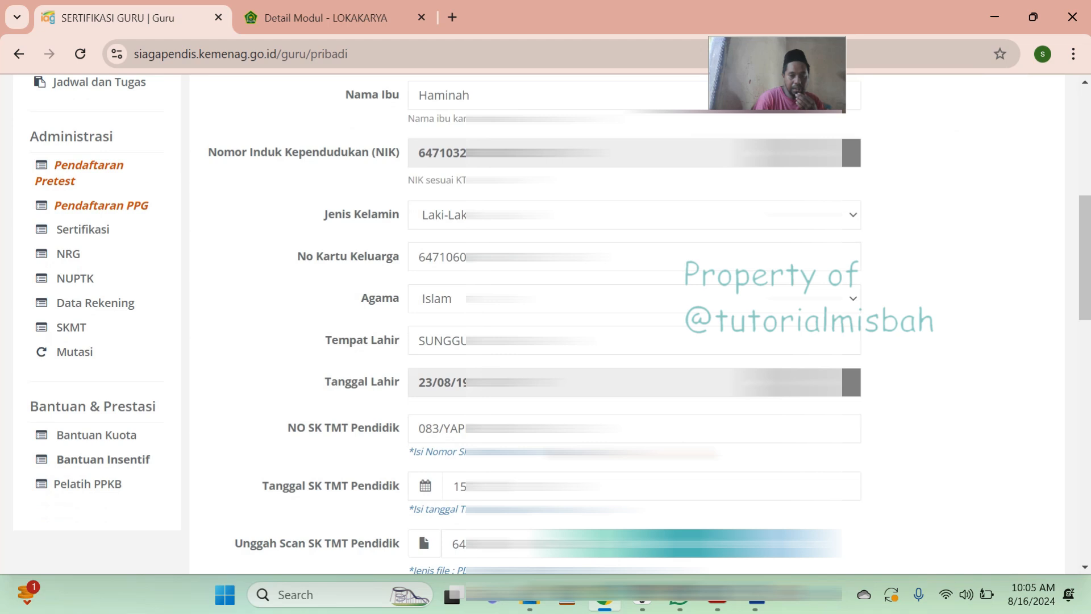
scroll(625, 318, "down", 2)
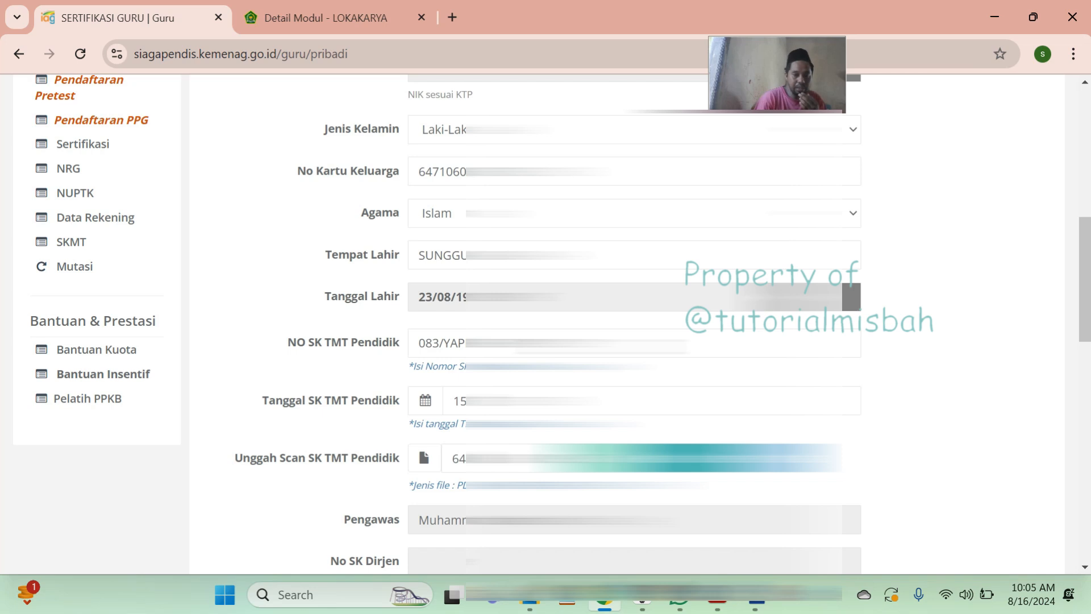
scroll(545, 319, "down", 2)
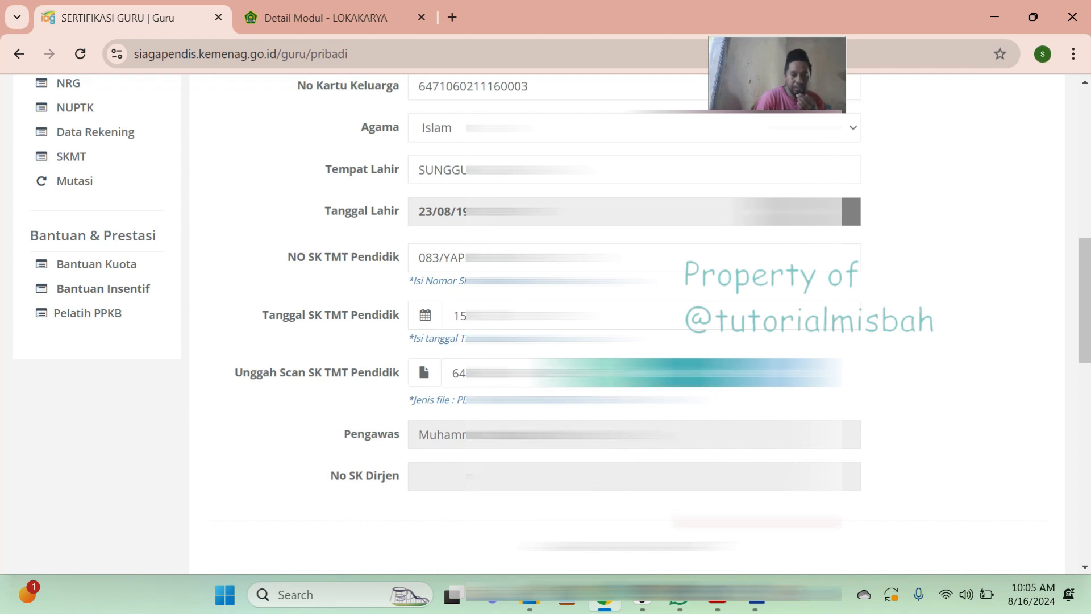
scroll(625, 324, "down", 5)
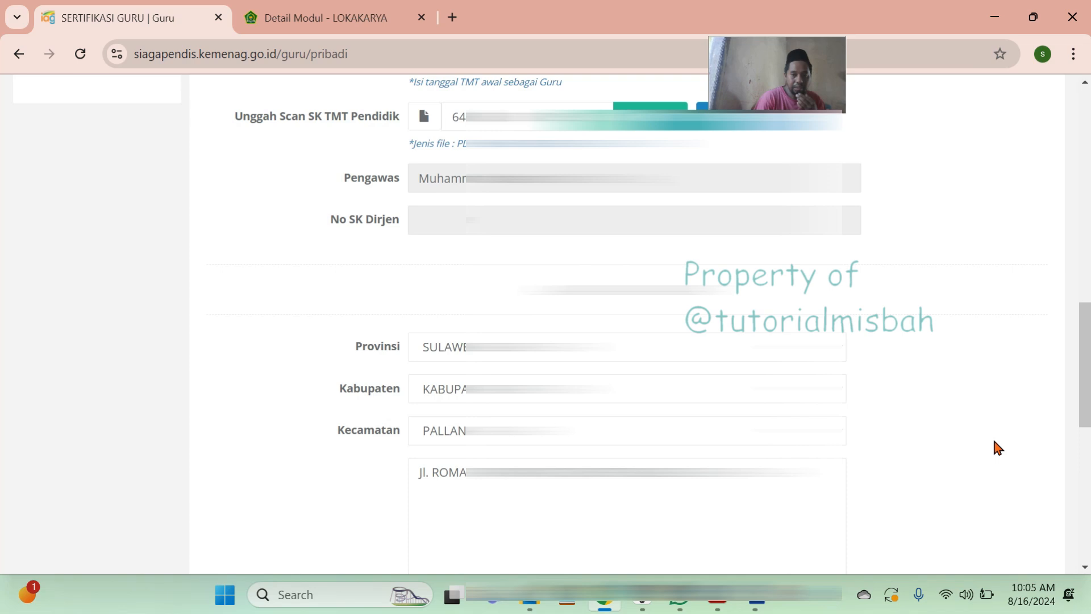
scroll(996, 443, "down", 6)
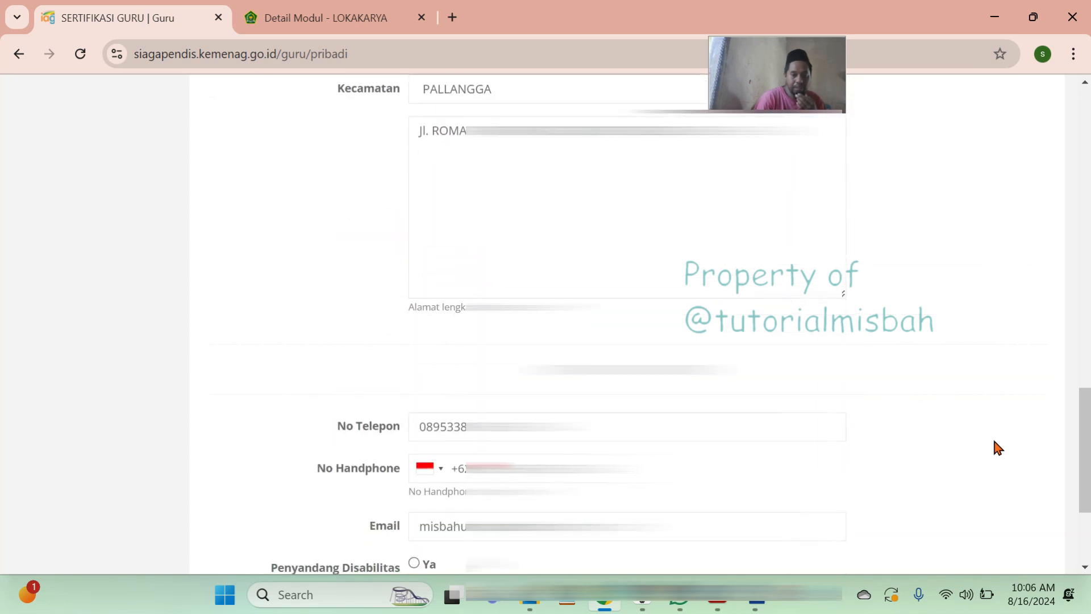
scroll(999, 449, "down", 1)
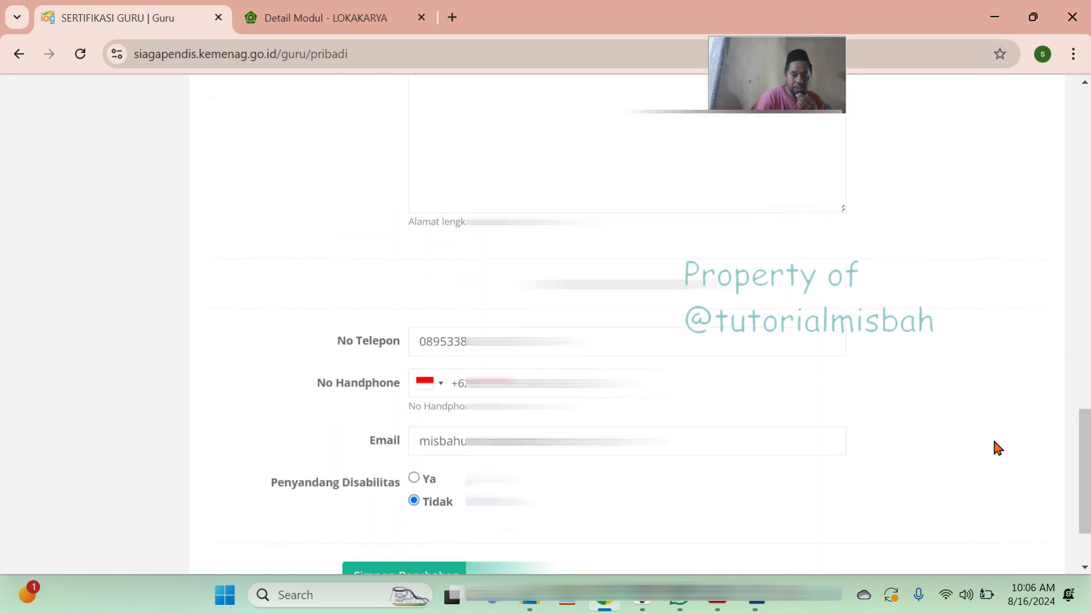
scroll(999, 449, "down", 1)
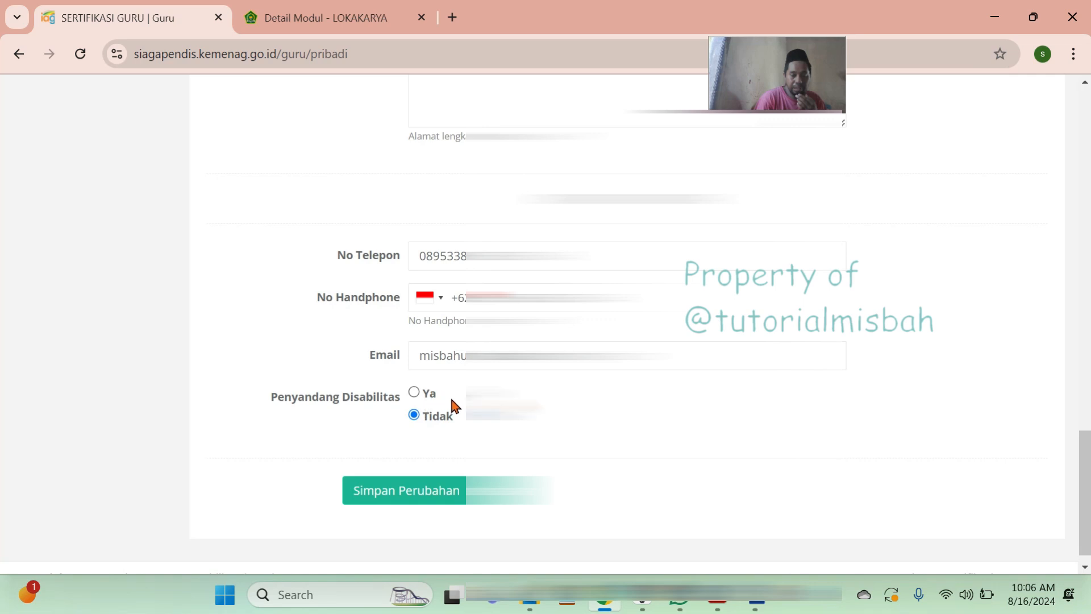
left_click(428, 495)
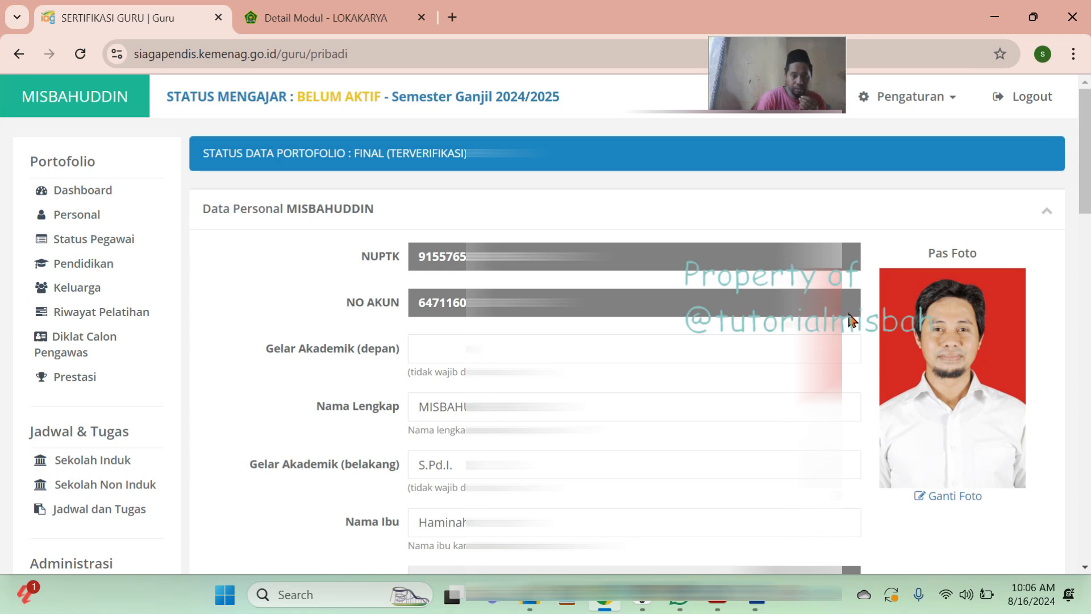
Recheck the missing portfolio items starting from the dashboard, and open the Status Pegawai form
left_click(105, 196)
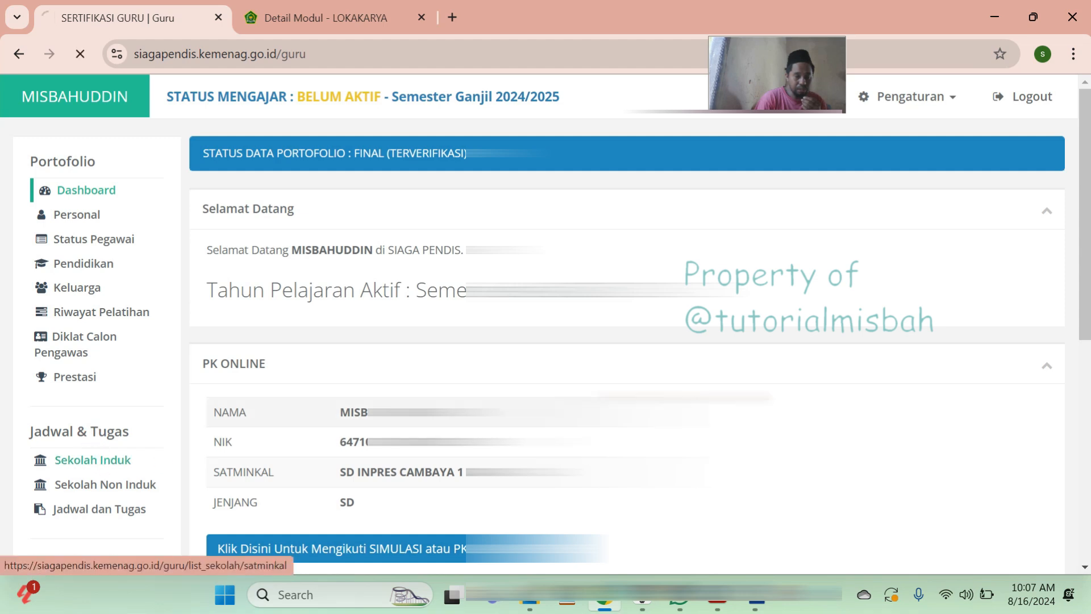
left_click(85, 216)
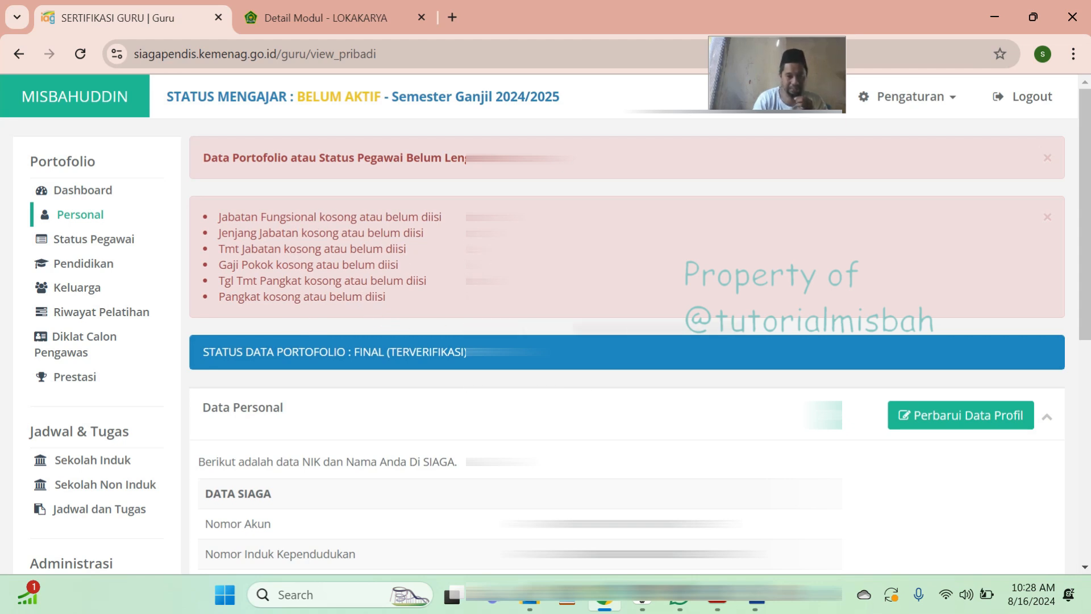
left_click(97, 247)
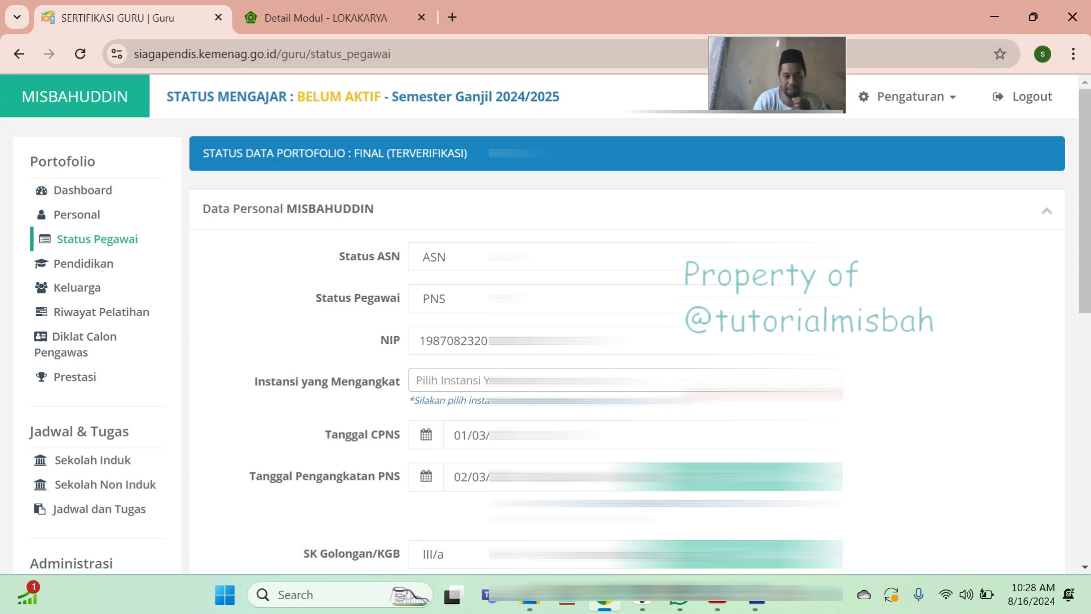
Set Instansi yang Mengangkat to Pemkot/Pemkab, select PNS as Status Pegawai, and check the Status ASN options
left_click(739, 383)
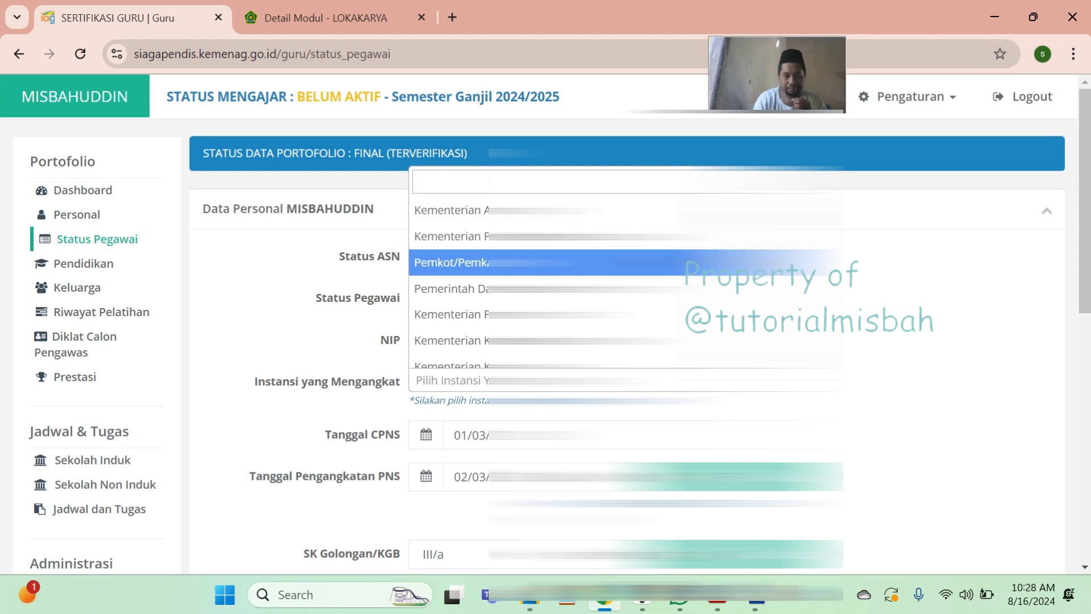
left_click(682, 262)
scroll(878, 352, "down", 1)
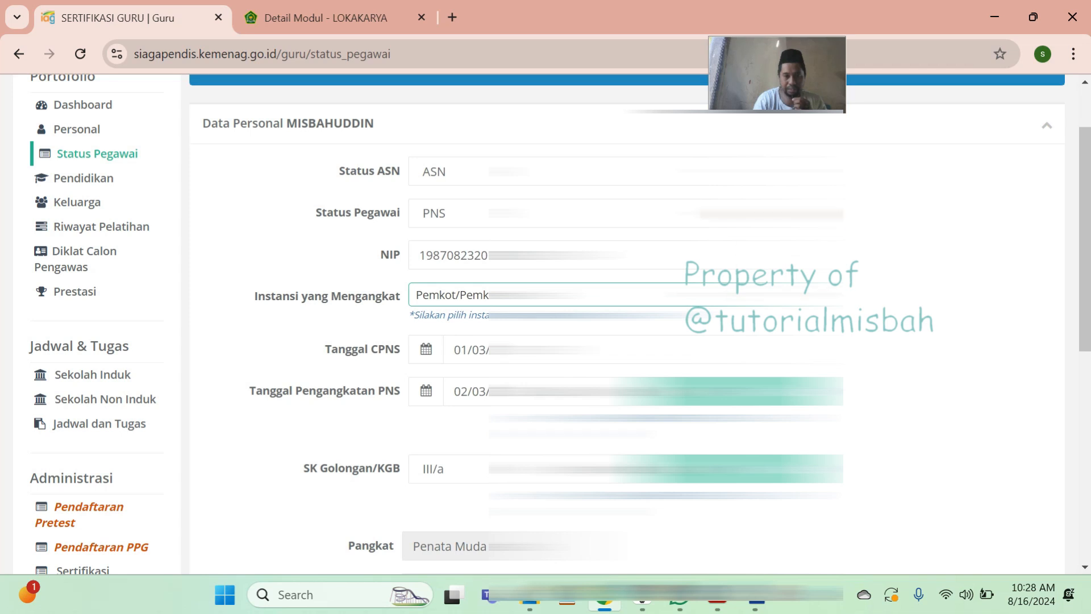
left_click(831, 216)
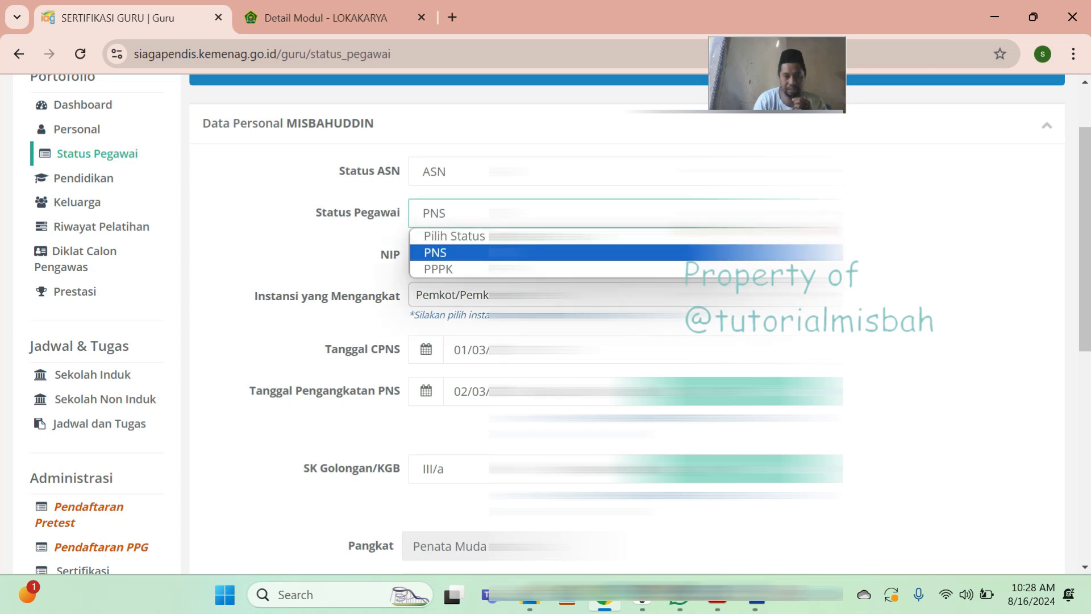
left_click(739, 252)
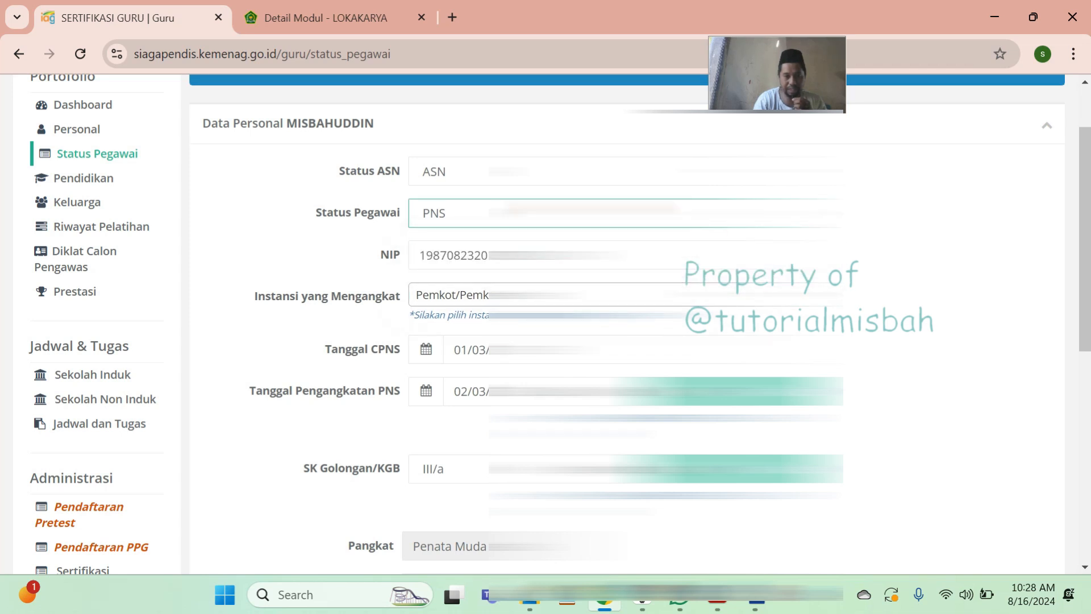
left_click(759, 171)
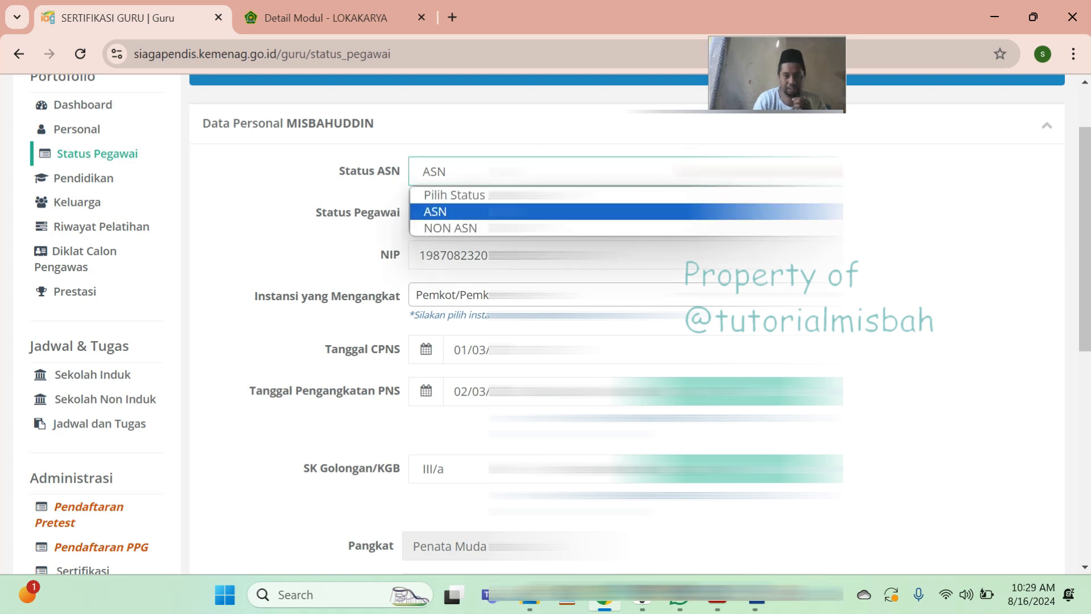
left_click(1000, 215)
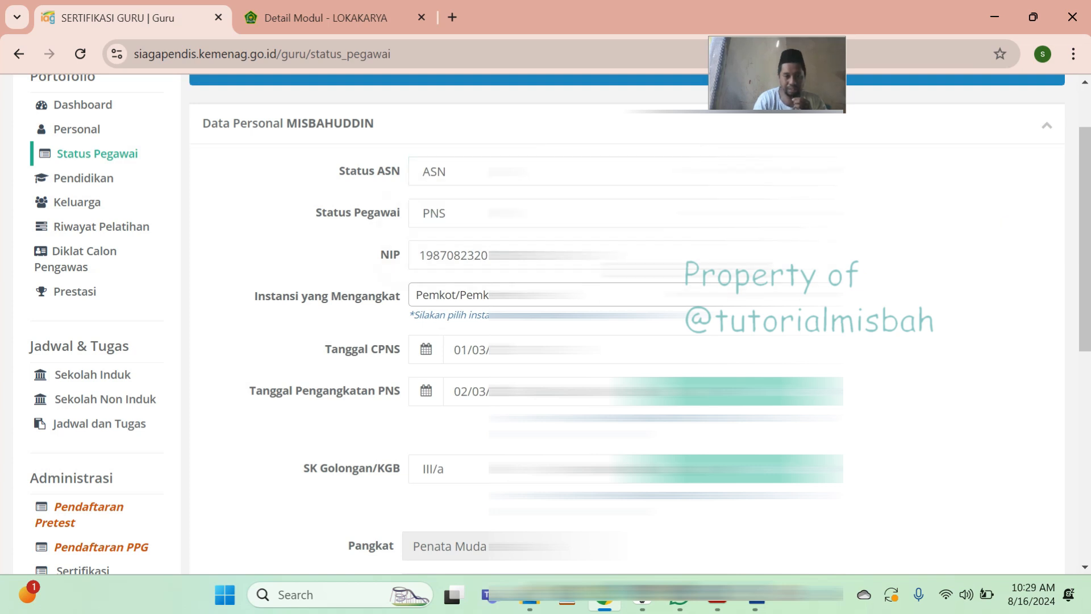
Set SK Golongan/KGB to III/b in the employment status form
scroll(899, 273, "down", 1)
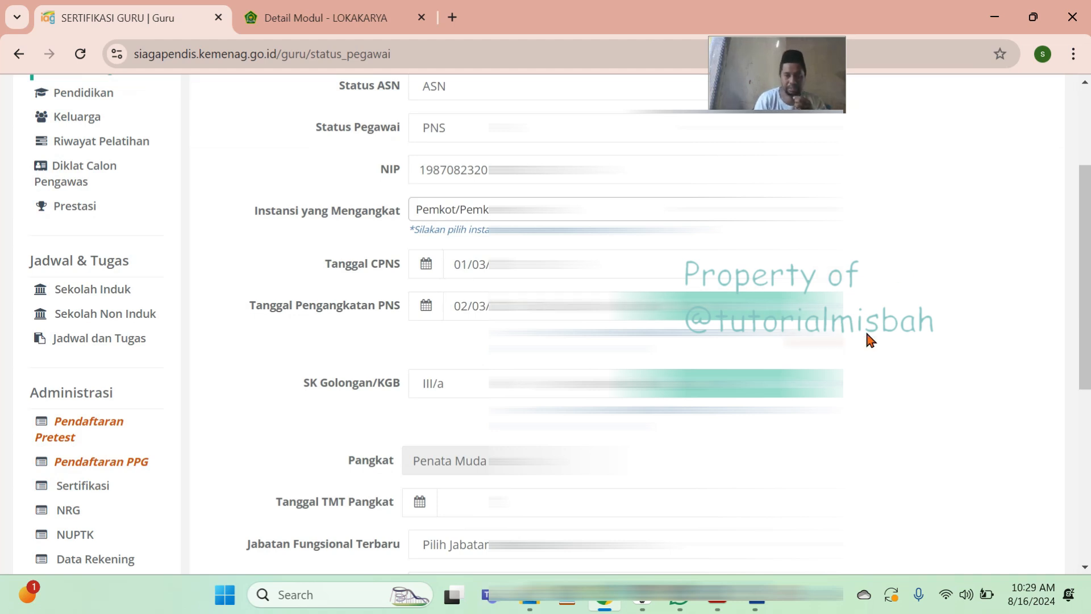
scroll(868, 339, "down", 1)
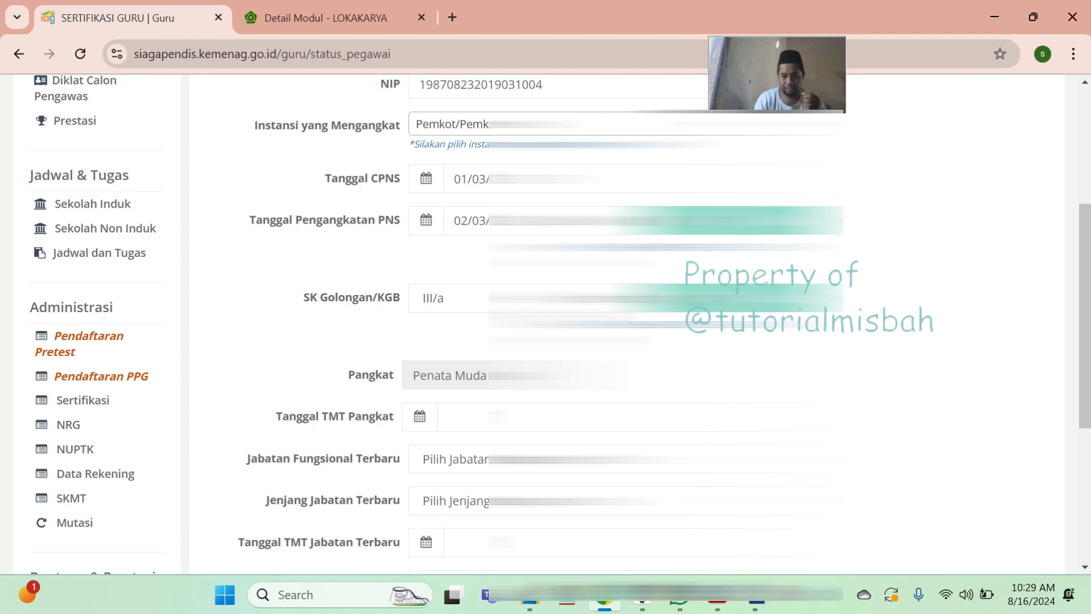
left_click(528, 299)
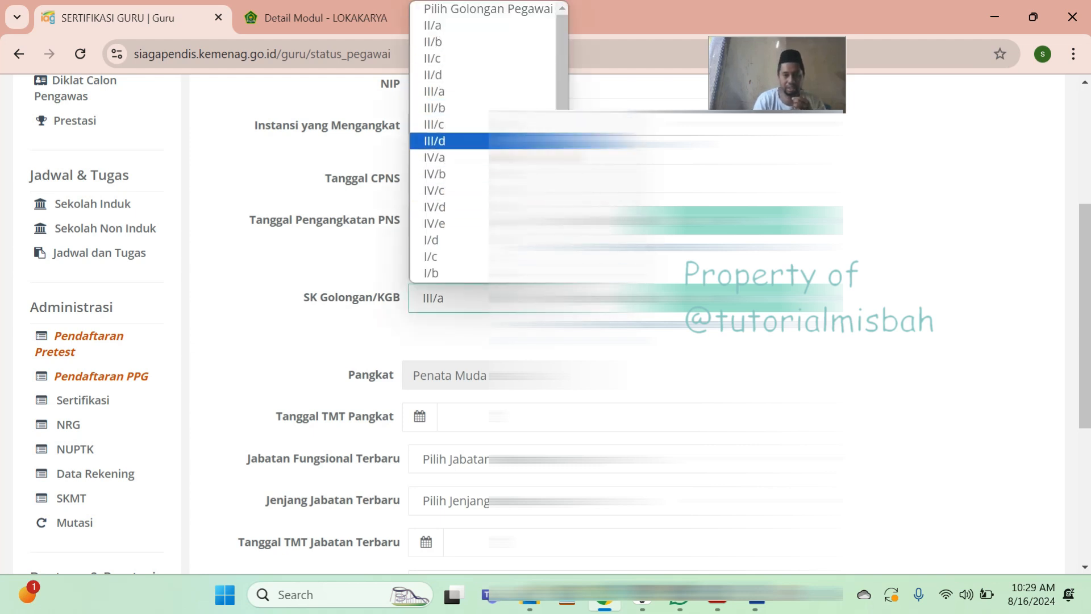
left_click(479, 108)
left_click(665, 341)
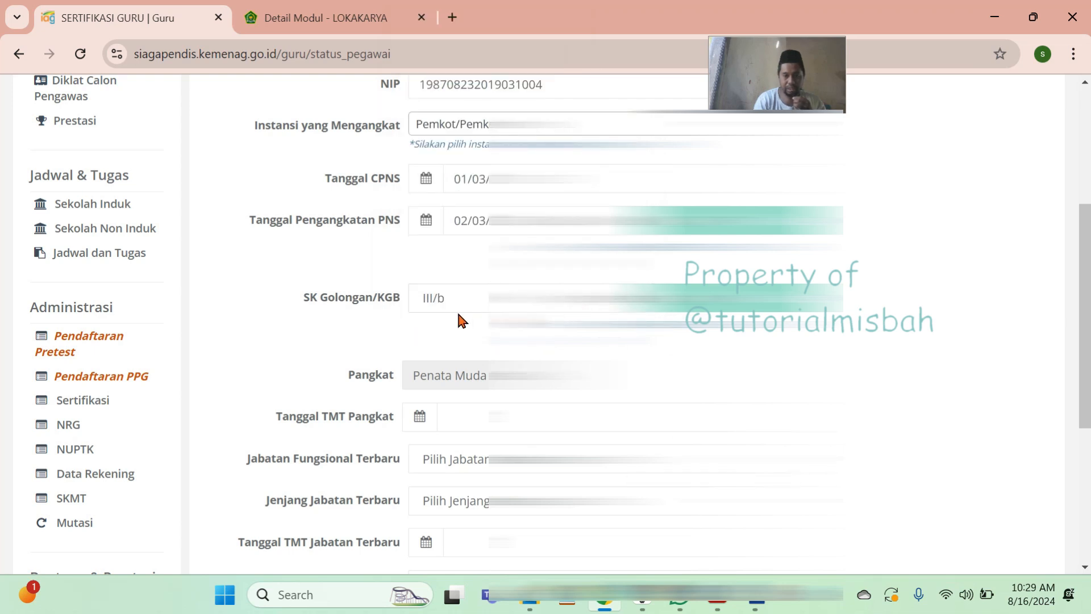
Attach the SK 3B PDF as the supporting file for SK Golongan/KGB
left_click(774, 301)
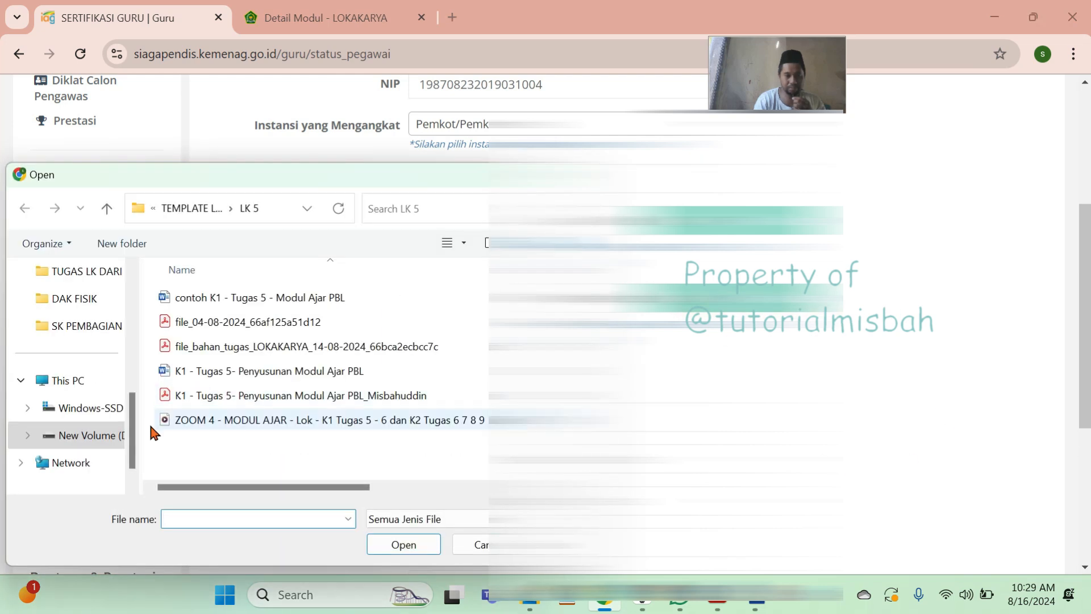
left_click(102, 447)
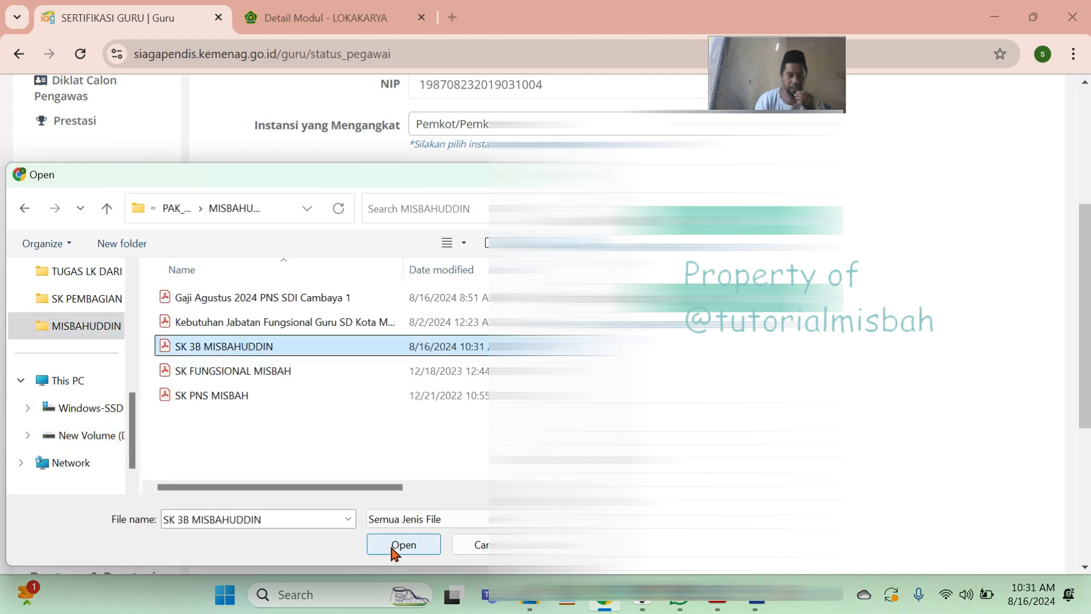
left_click(403, 545)
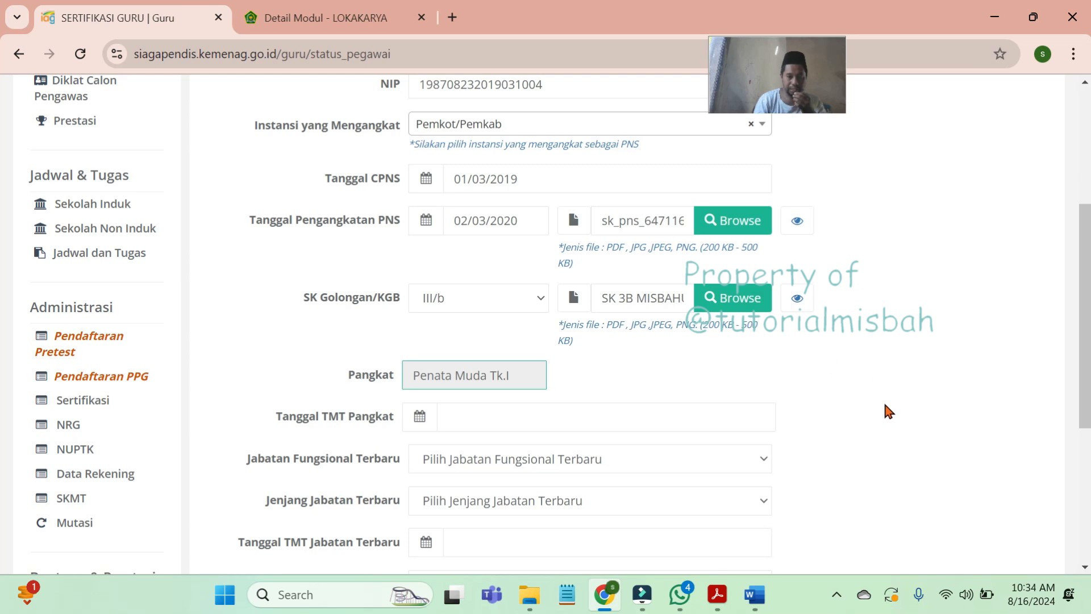
Set Tanggal TMT Pangkat to 01/08/2024 and Jabatan Fungsional Terbaru to Guru Pendidikan Agama Islam
scroll(883, 400, "down", 2)
scroll(884, 400, "up", 1)
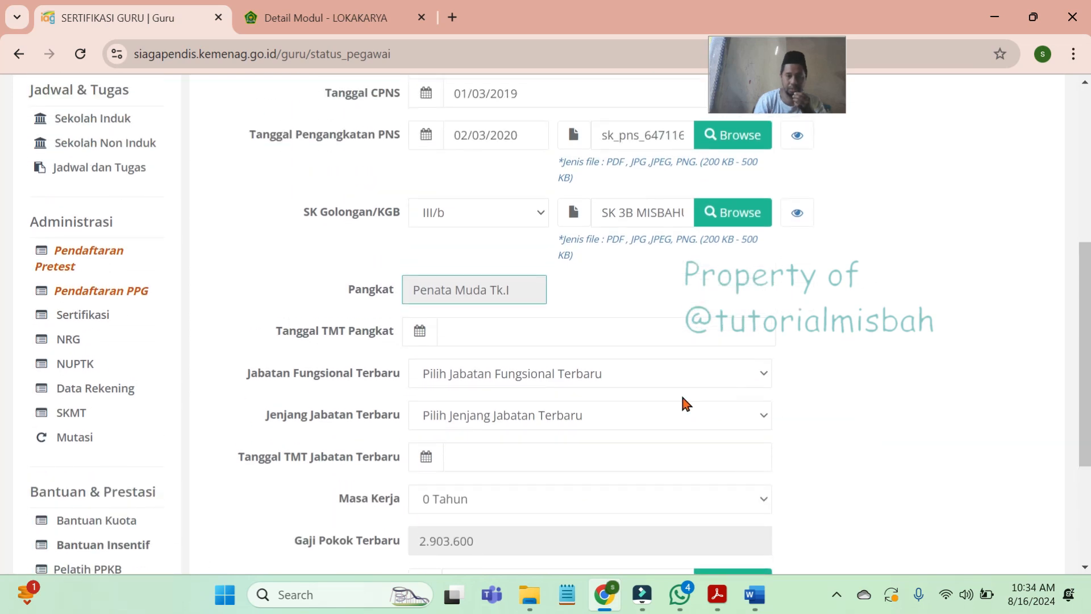
left_click(452, 334)
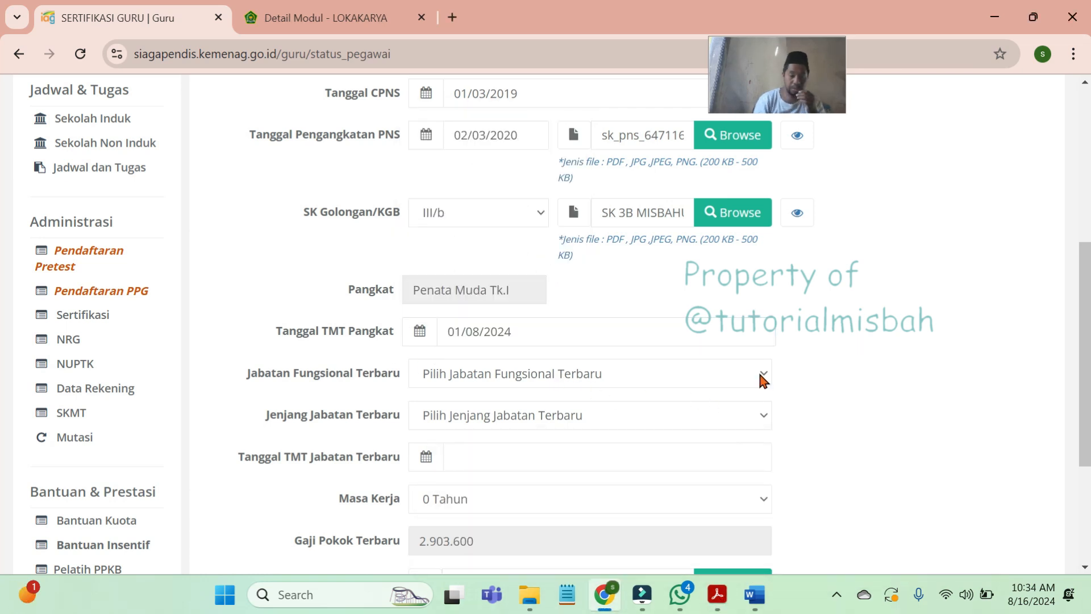
left_click(763, 378)
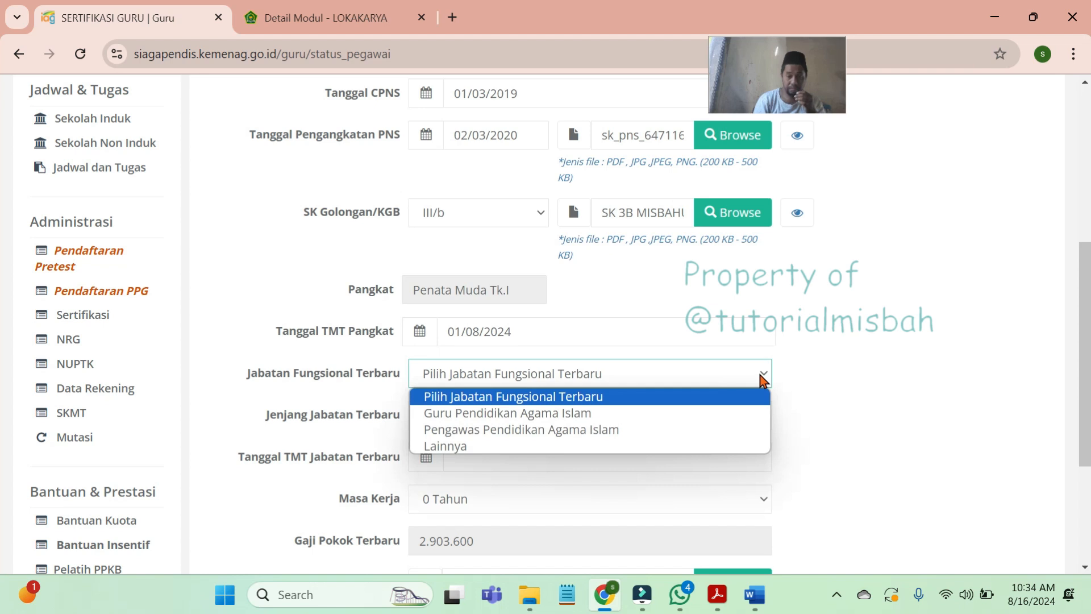
left_click(582, 416)
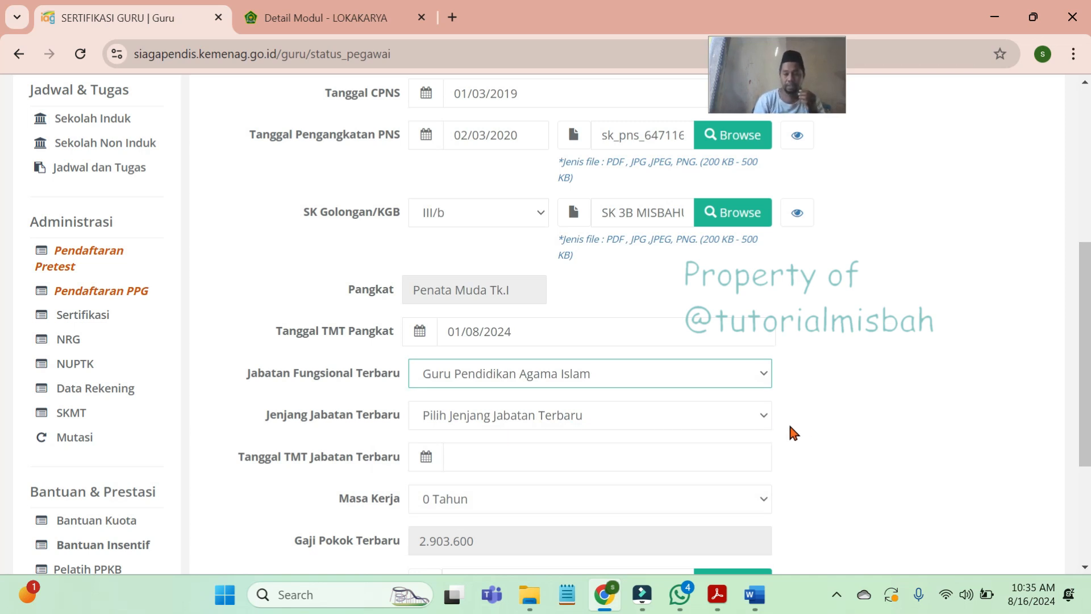
Set Jenjang Jabatan Terbaru to Ahli Pertama and Tanggal TMT Jabatan Terbaru to 01/07/2023
left_click(765, 417)
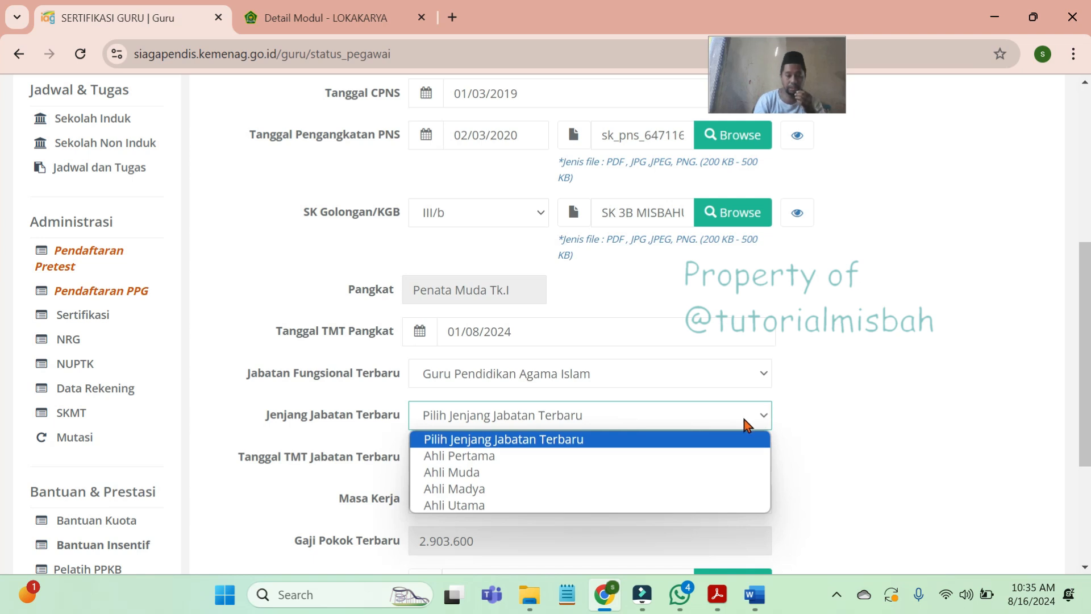
left_click(689, 457)
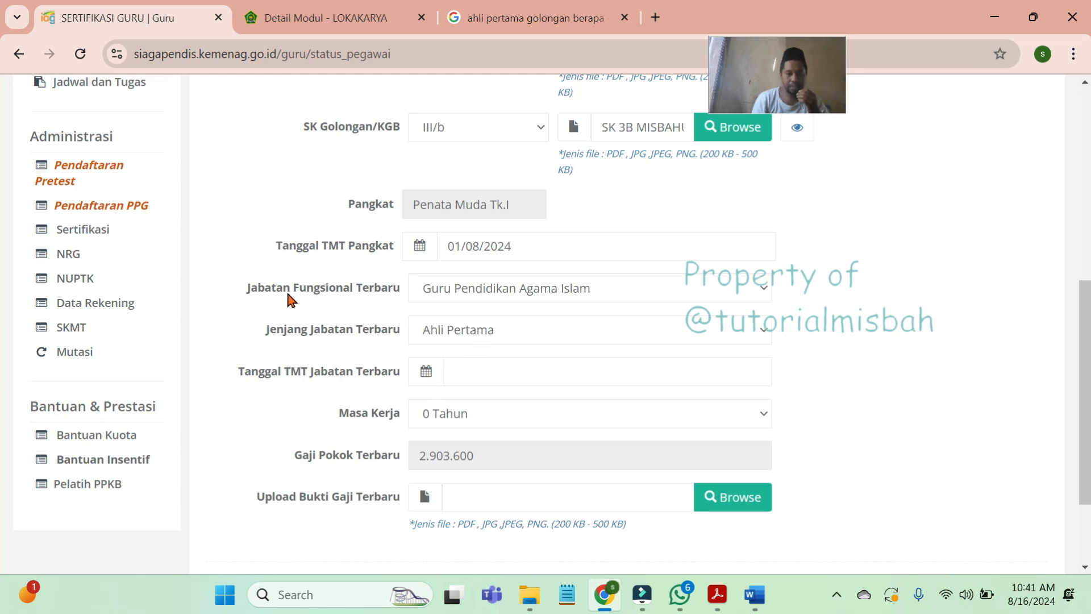
left_click(428, 375)
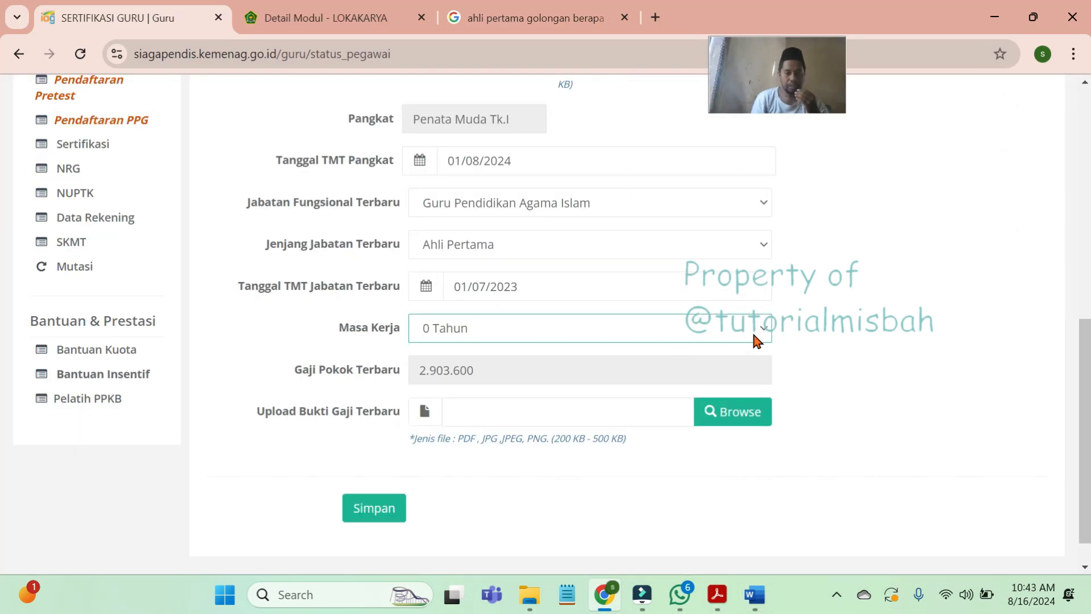
Set Masa Kerja to 5 Tahun in the employment status form
scroll(824, 335, "up", 3)
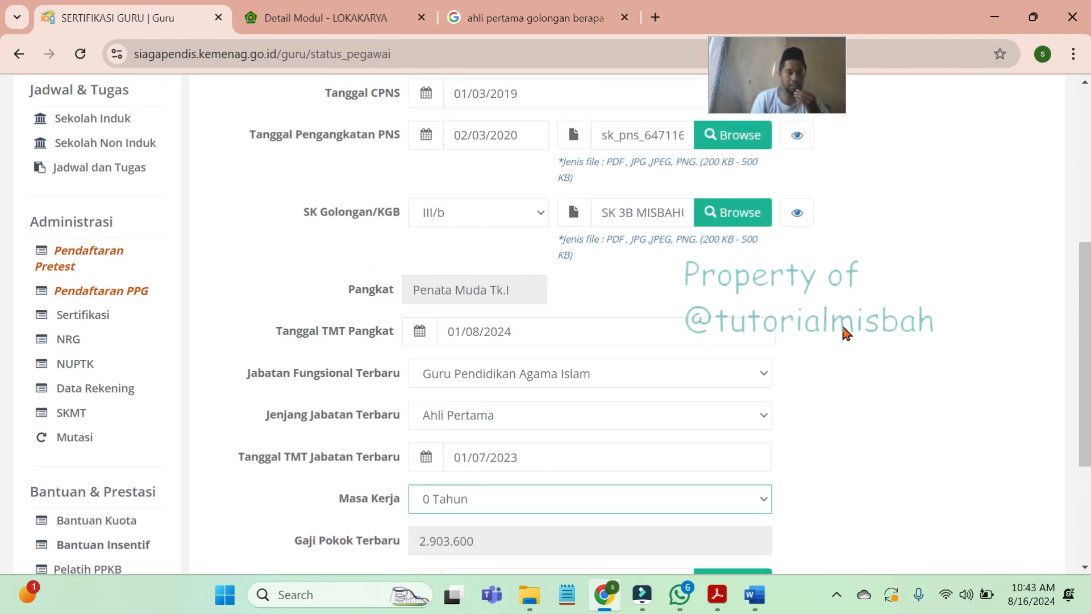
scroll(843, 332, "down", 4)
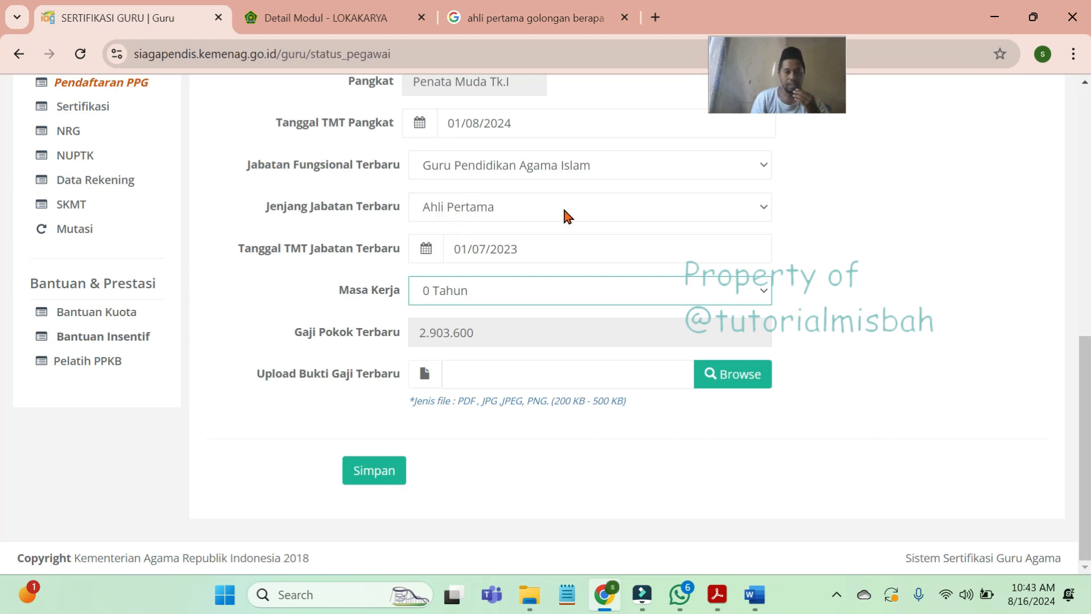
left_click(763, 295)
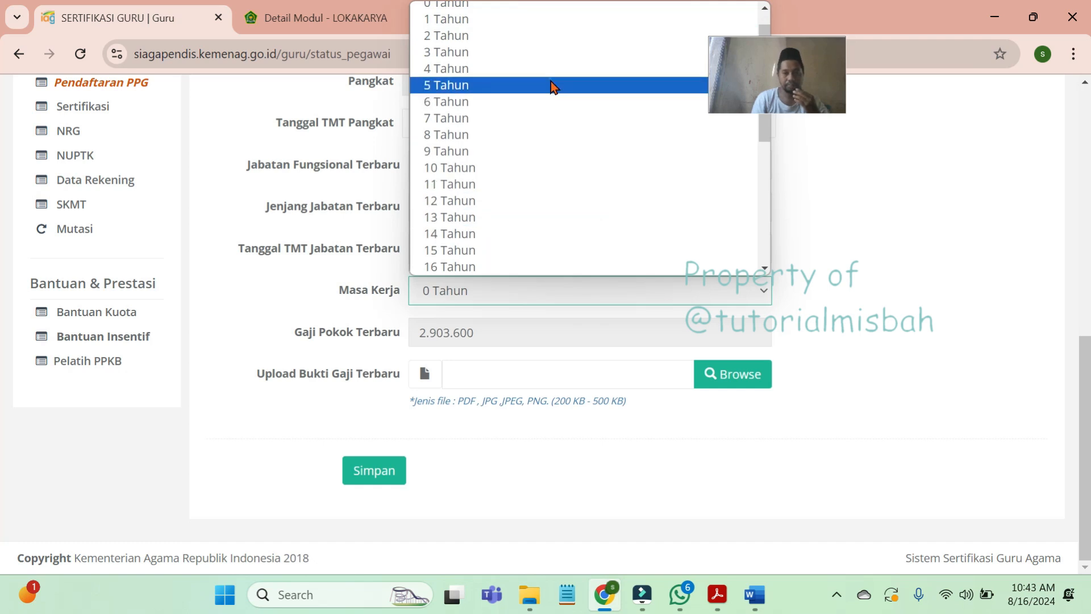
left_click(552, 85)
left_click(635, 299)
left_click(435, 350)
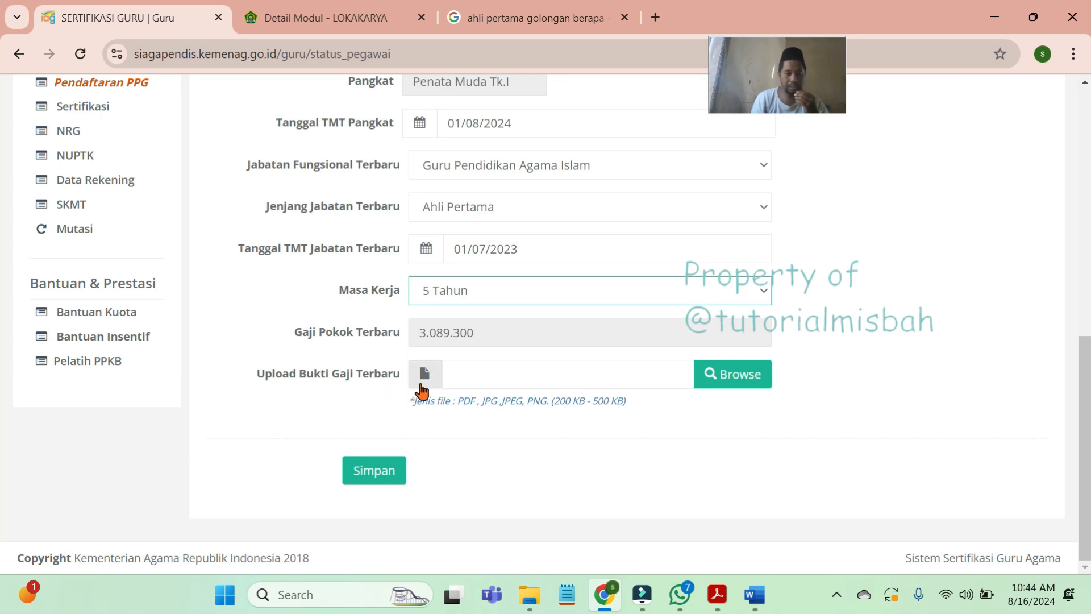
Attach the file Gaji Agustus 2024 PNS SDI Cambaya 1 as Bukti Gaji Terbaru and save the employment status form
left_click(651, 382)
left_click(527, 171)
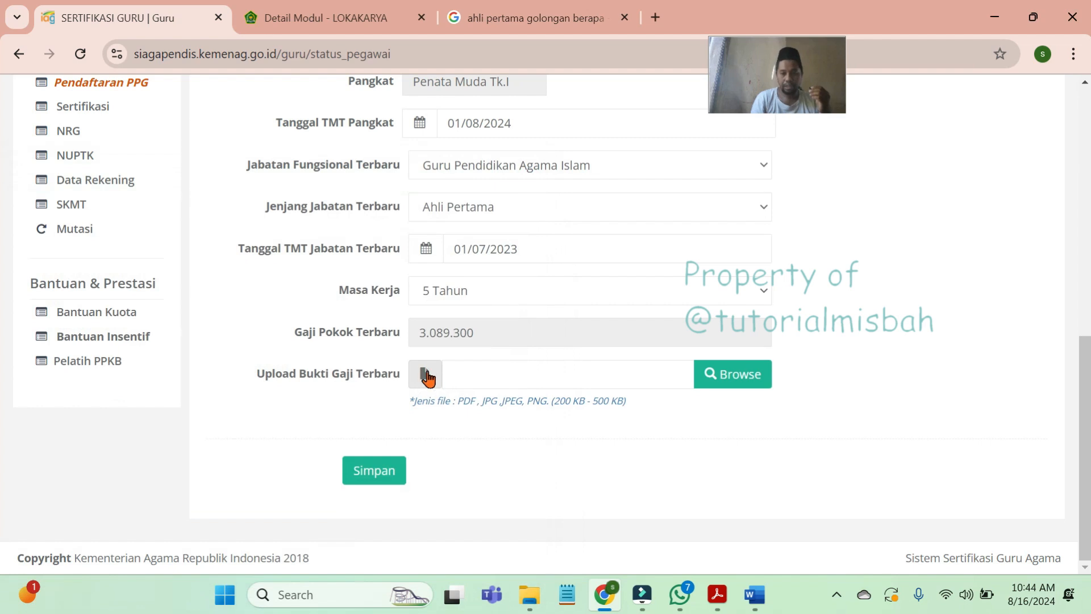
left_click(743, 388)
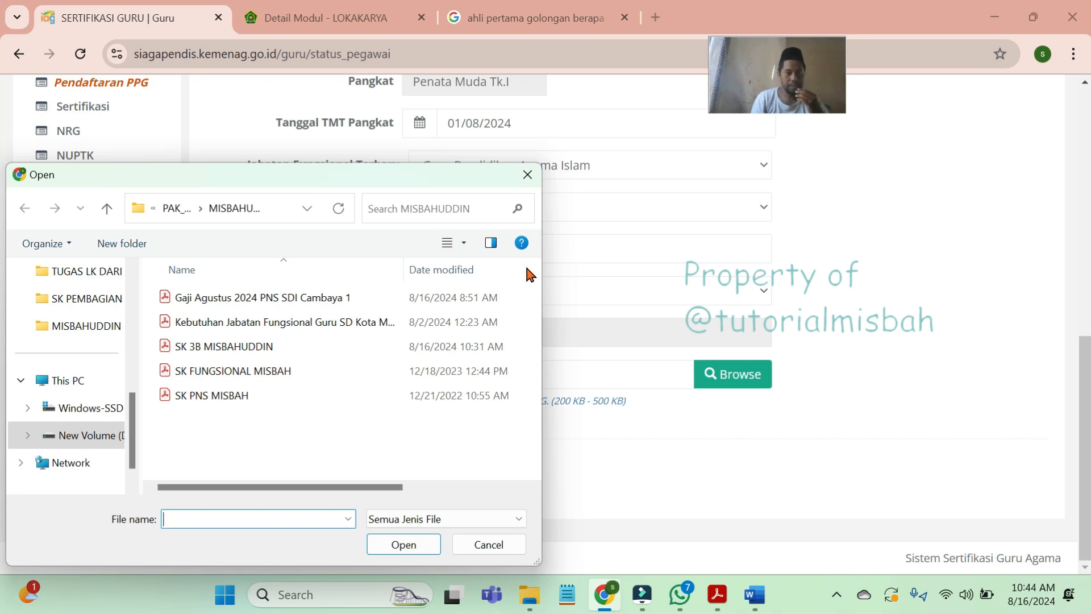
left_click(341, 301)
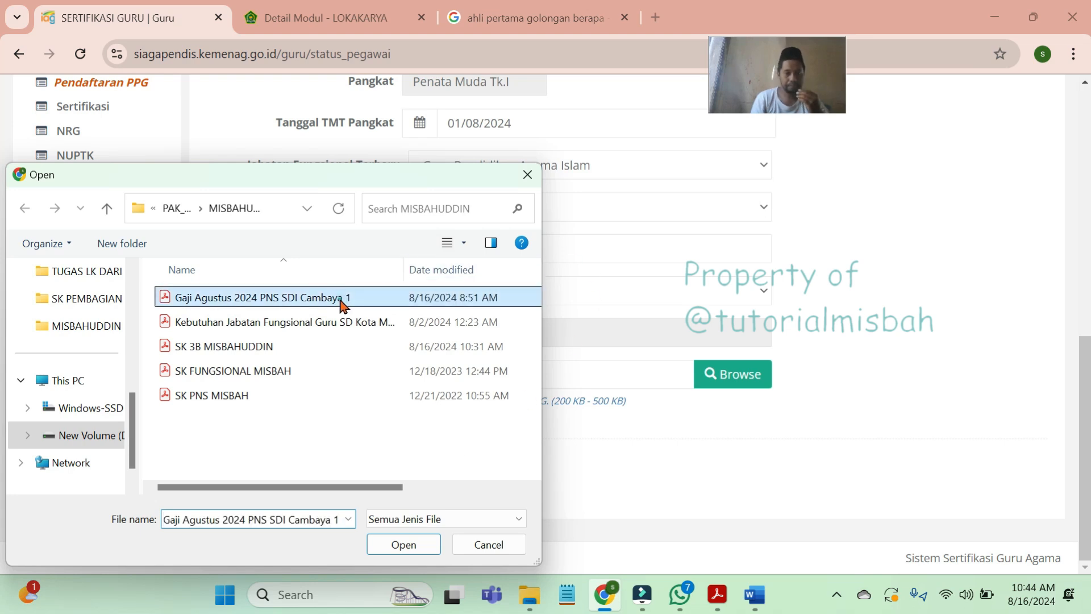
left_click(404, 546)
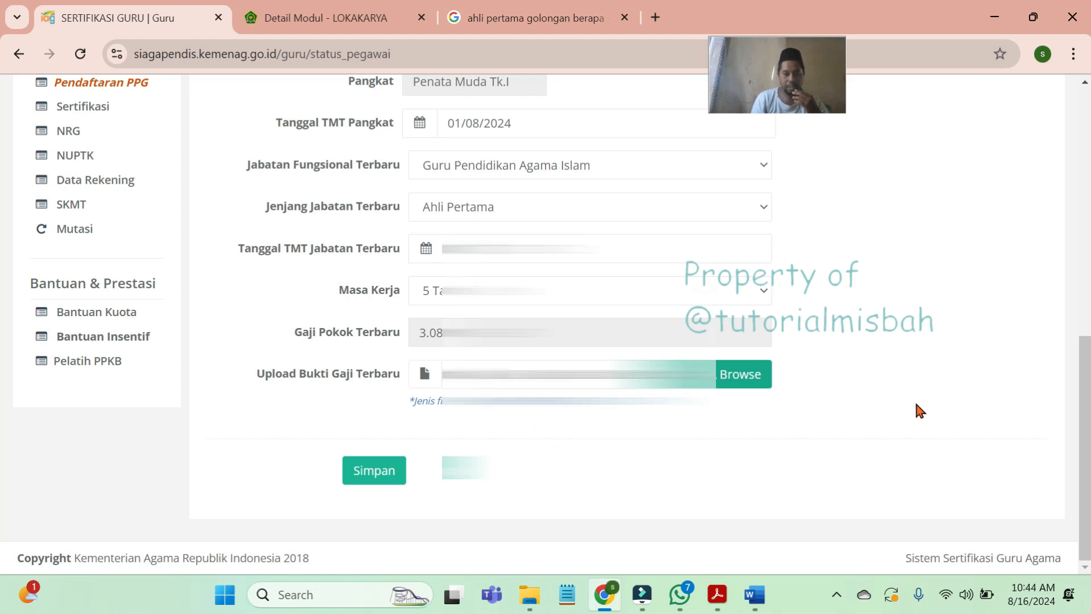
scroll(916, 404, "up", 8)
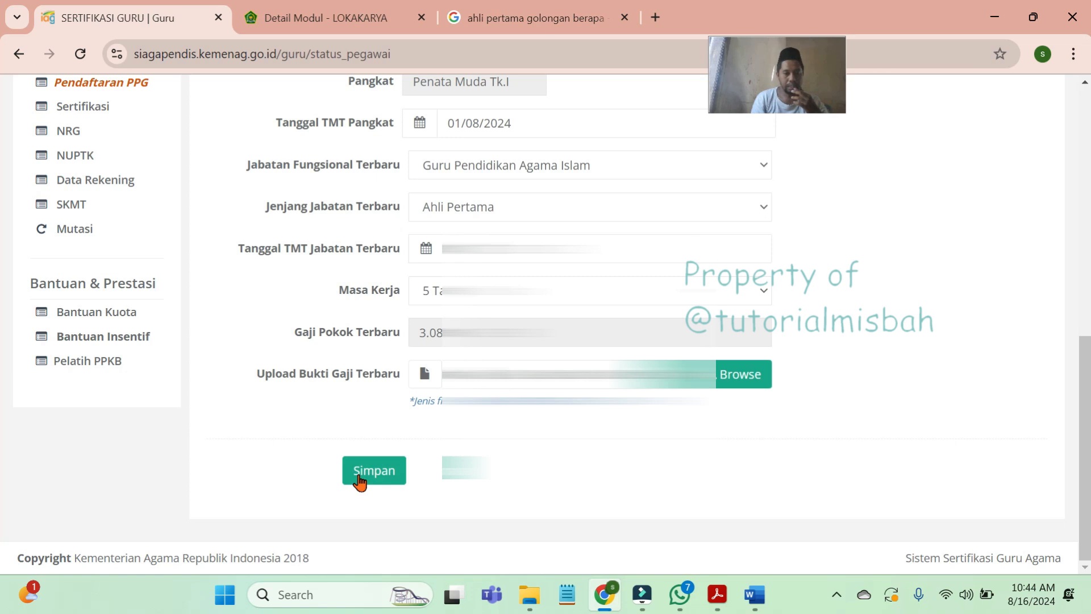
left_click(360, 480)
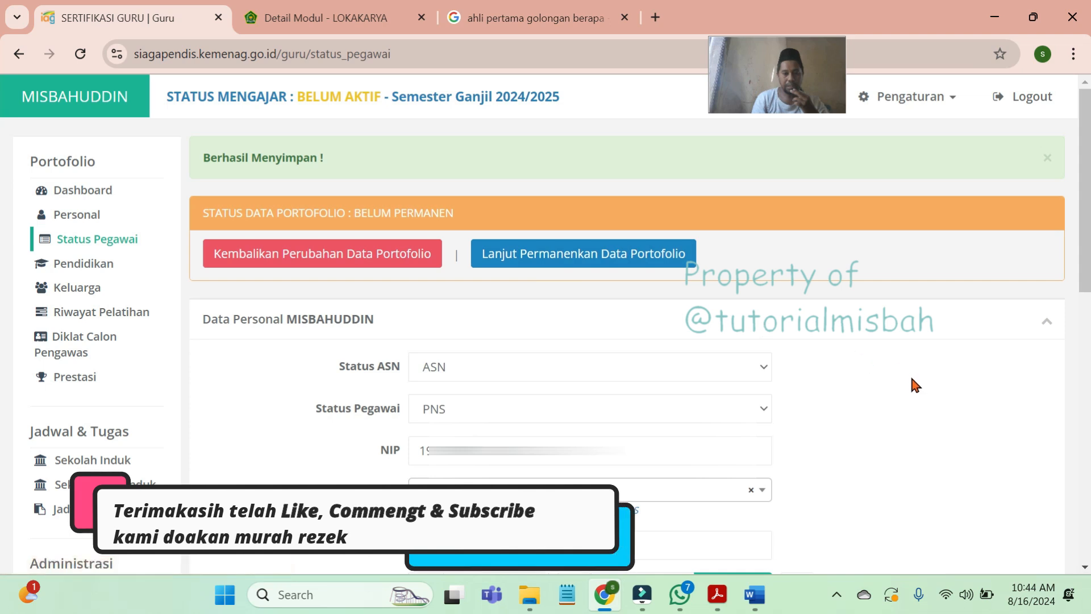
Review the saved employment status form, view the uploaded SK Golongan/KGB document, and close it
scroll(913, 385, "down", 3)
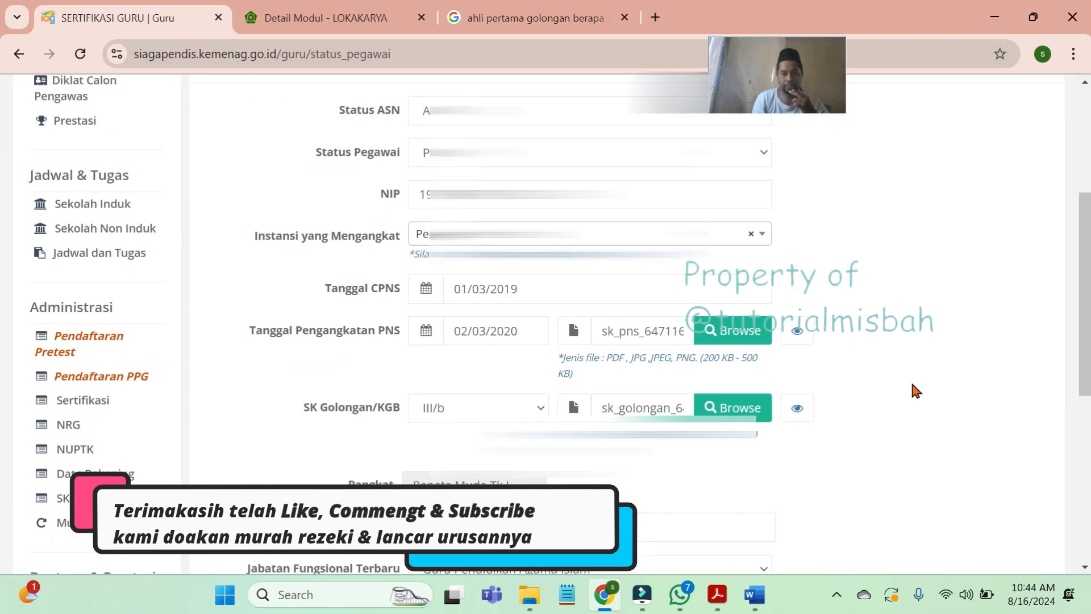
scroll(911, 386, "up", 3)
scroll(911, 386, "down", 4)
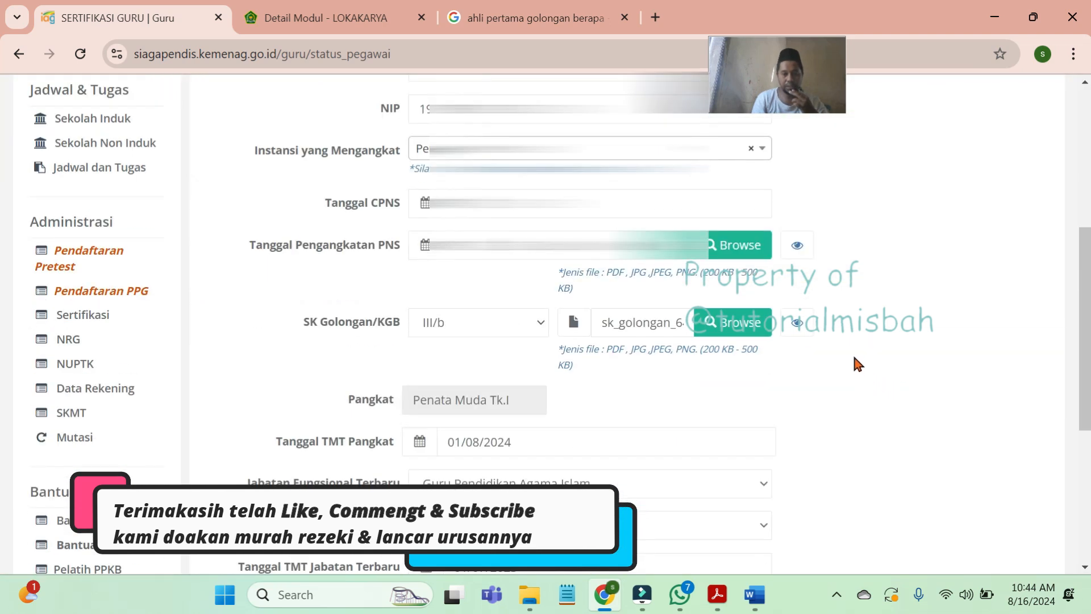
left_click(797, 323)
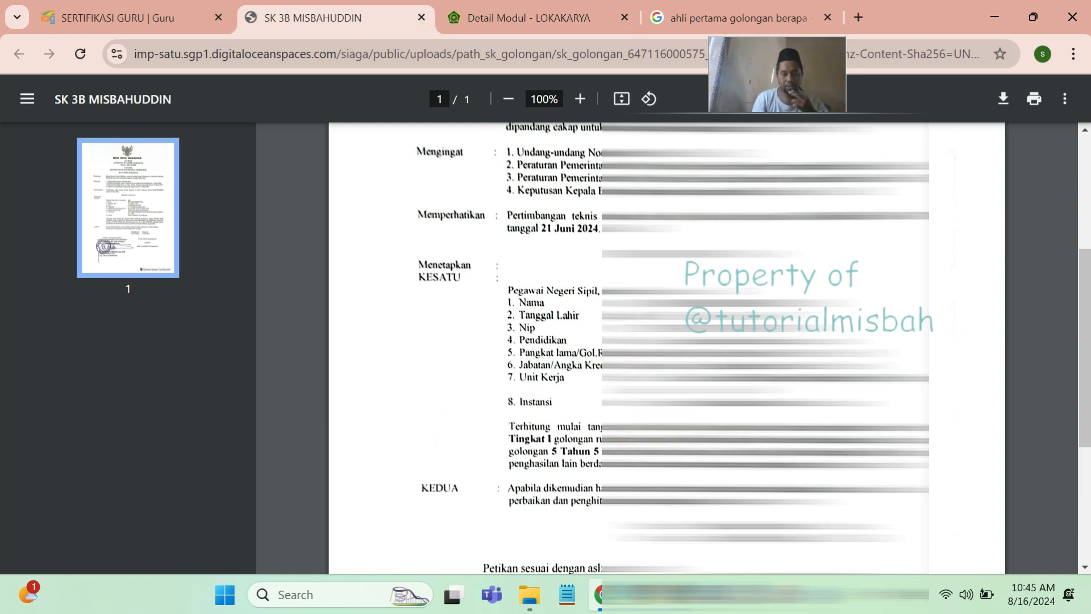
scroll(667, 346, "up", 3)
scroll(666, 347, "down", 2)
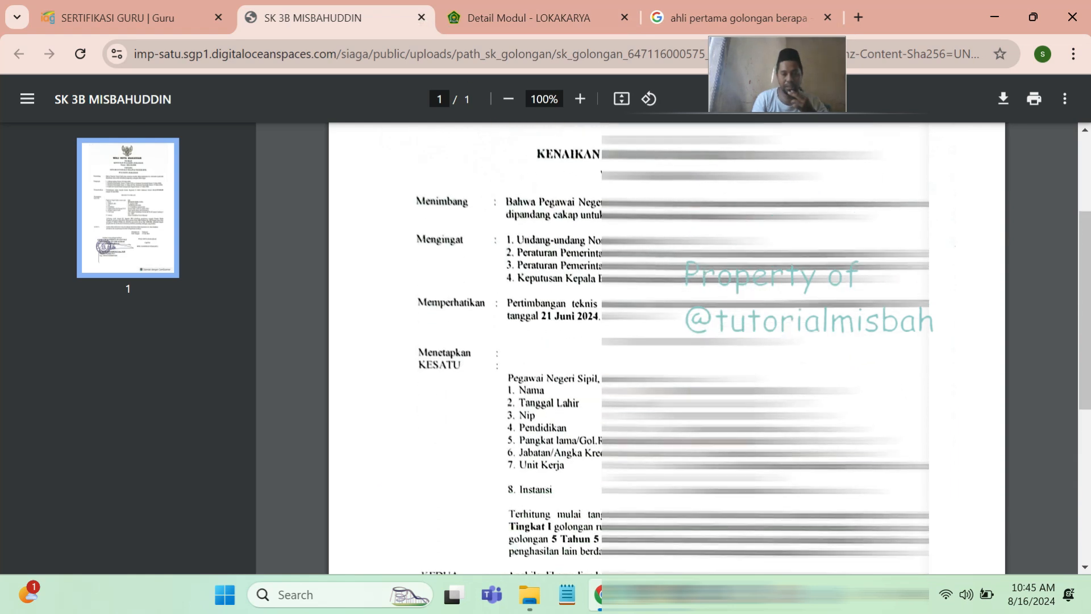
scroll(667, 347, "up", 3)
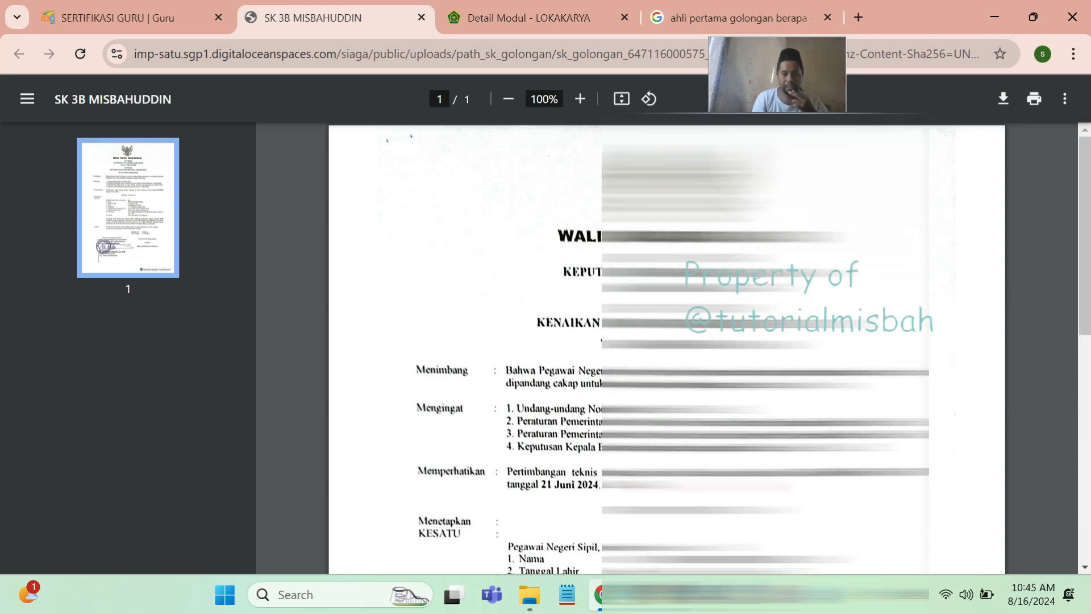
scroll(666, 347, "down", 3)
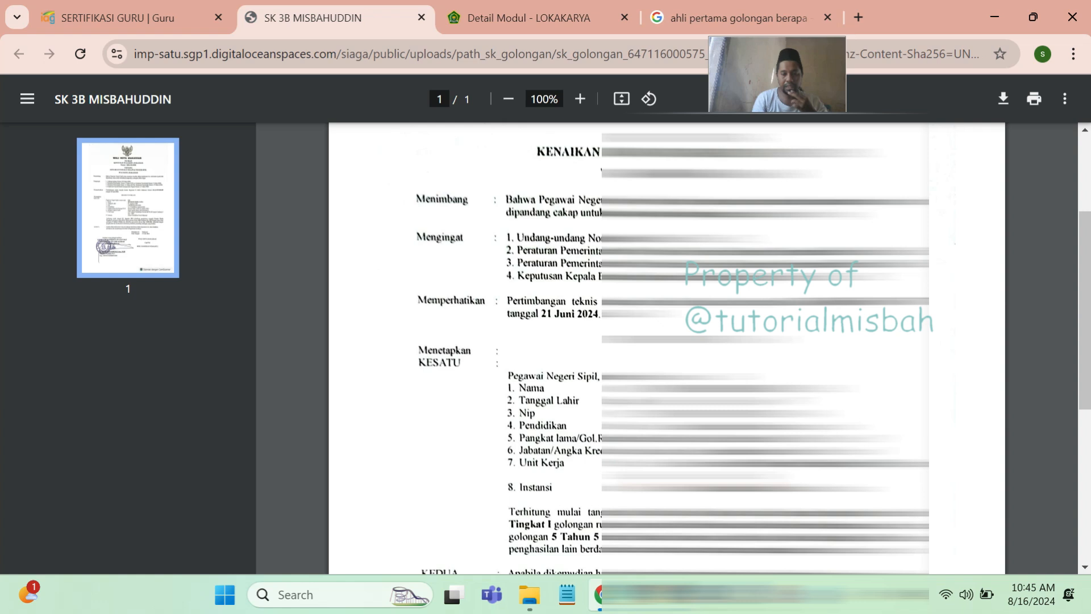
scroll(667, 346, "down", 2)
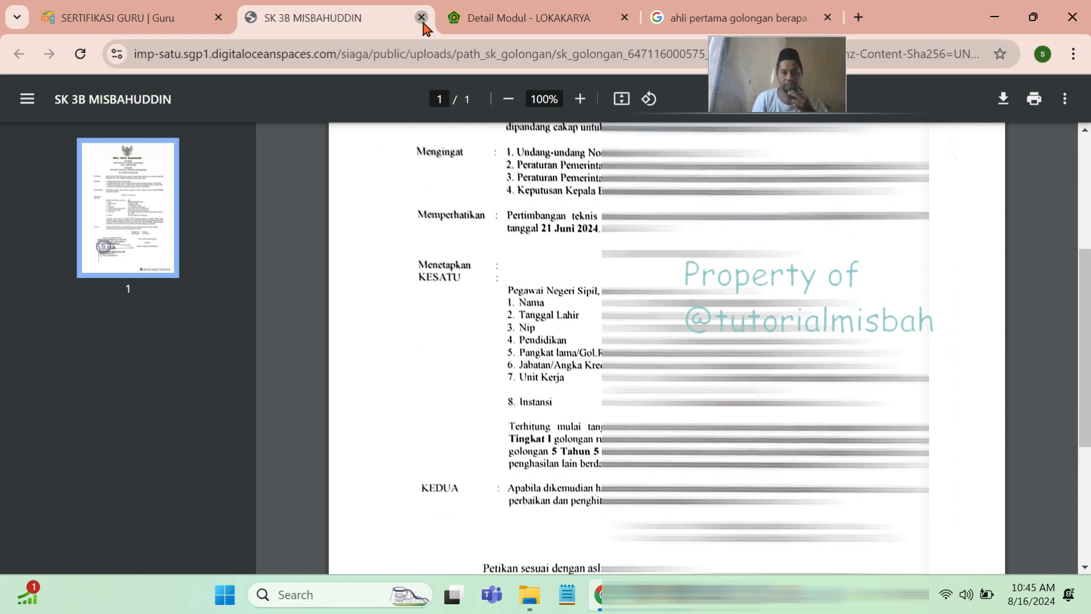
left_click(421, 18)
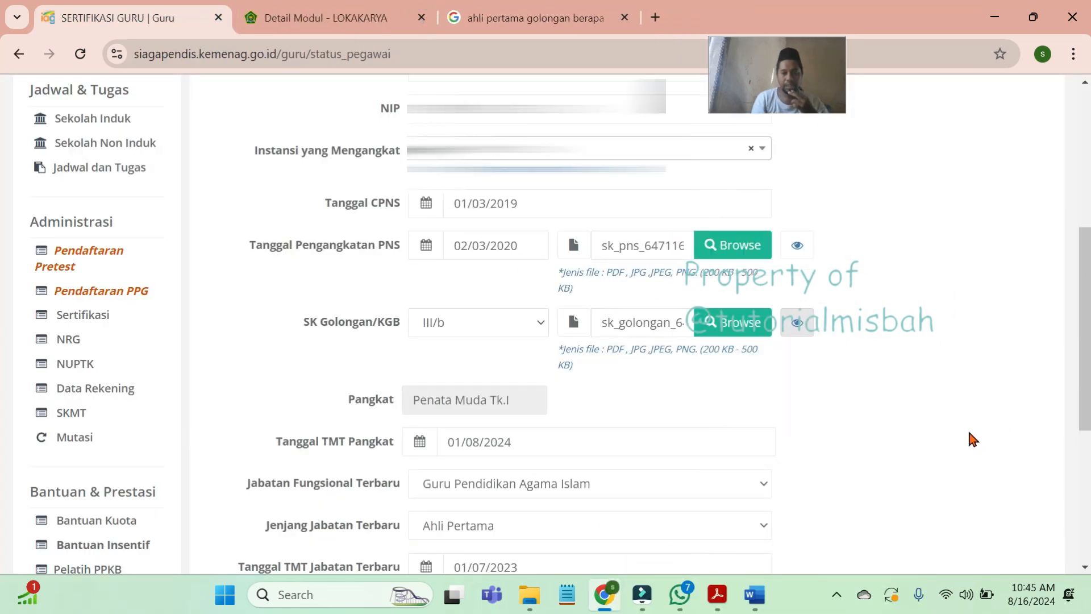
Proceed to making the portfolio data permanent and review the old and new Status Pegawai data in the change log
scroll(969, 432, "down", 3)
scroll(974, 440, "down", 3)
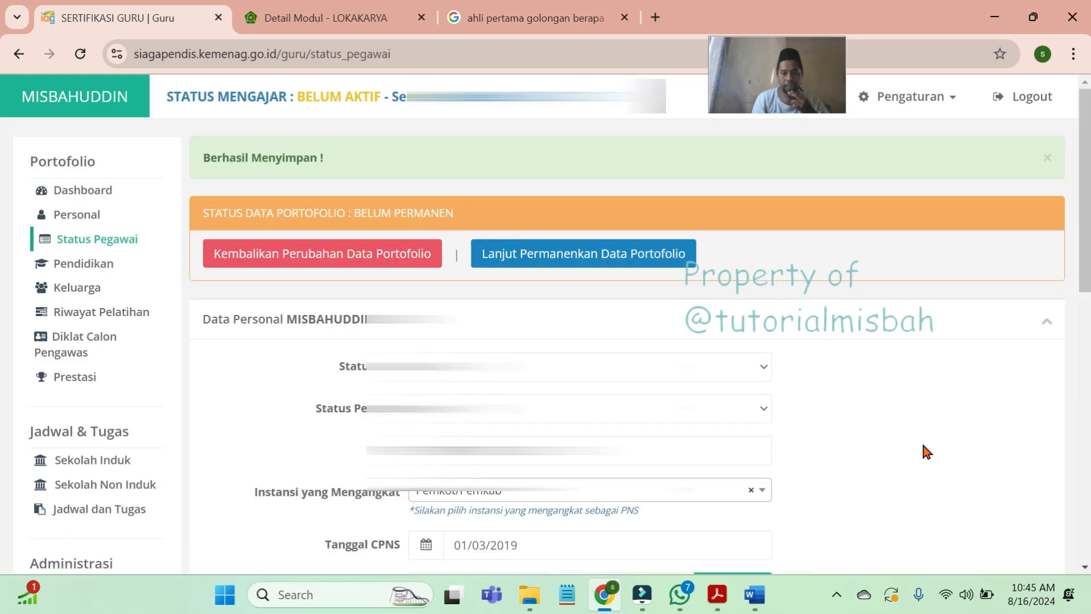
left_click(591, 265)
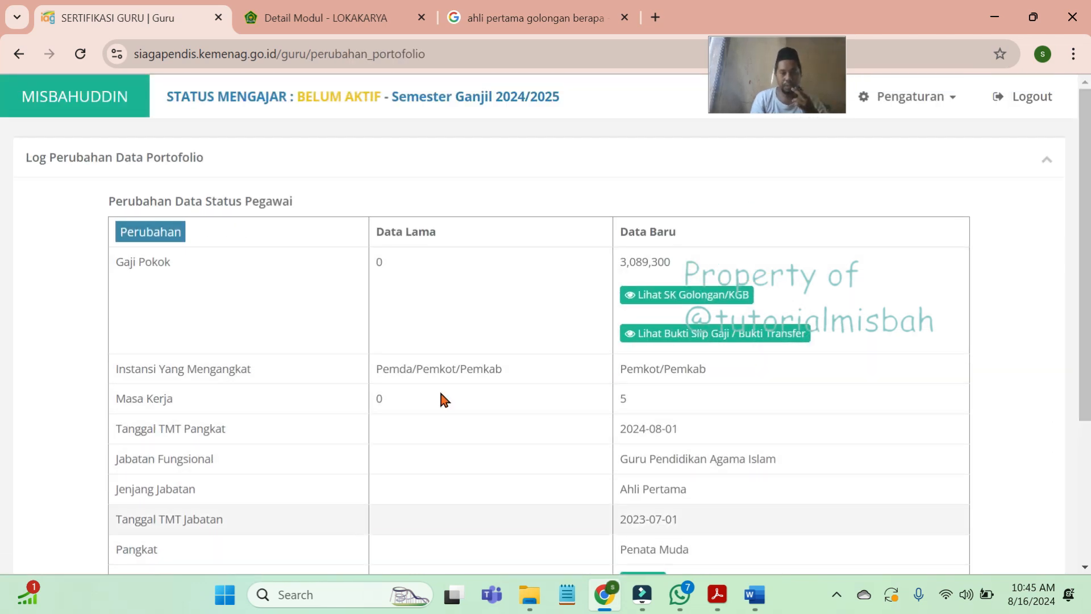
scroll(821, 469, "down", 4)
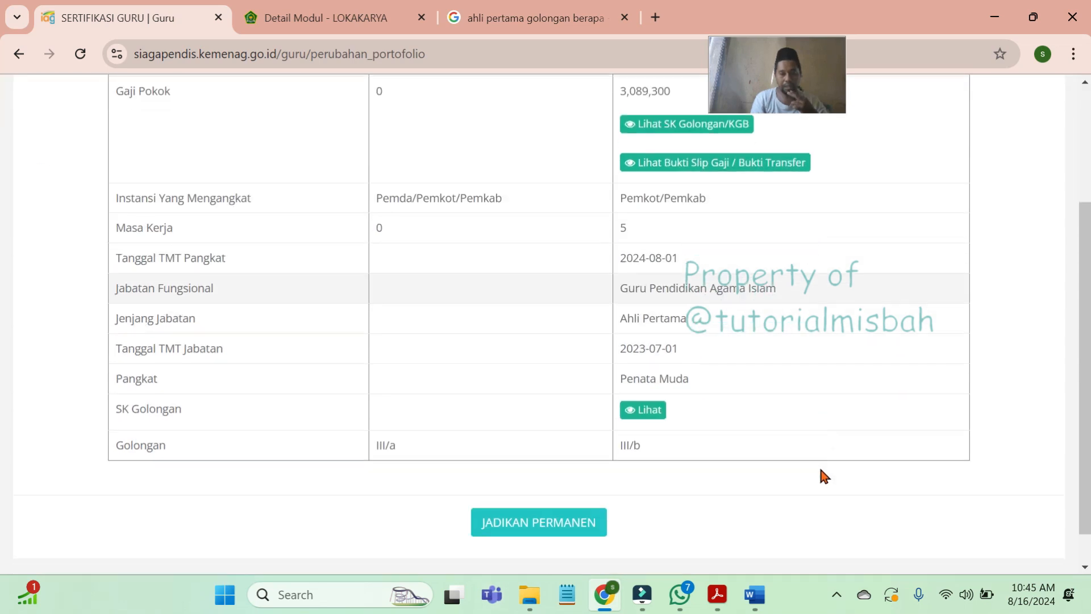
scroll(809, 472, "up", 3)
scroll(806, 458, "down", 3)
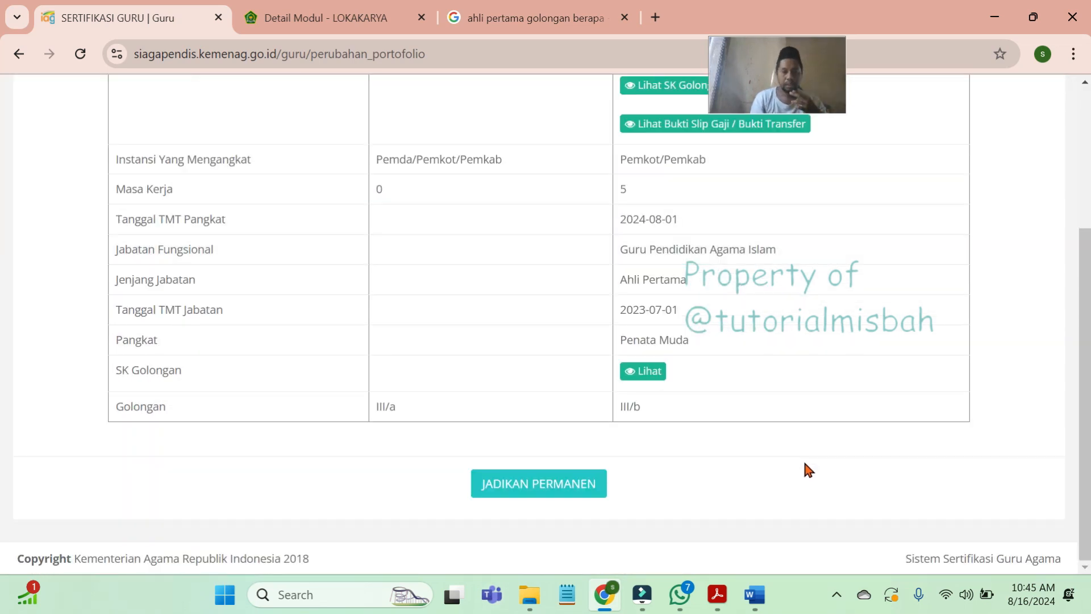
Make the portfolio changes permanent, confirm the request, and look over the dashboard
left_click(539, 488)
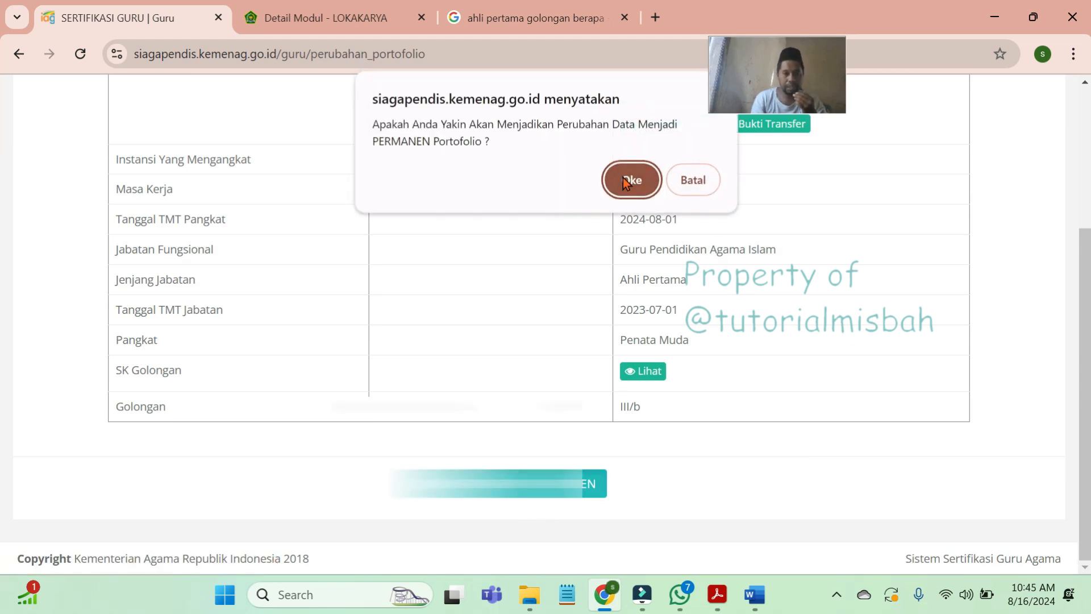
left_click(628, 180)
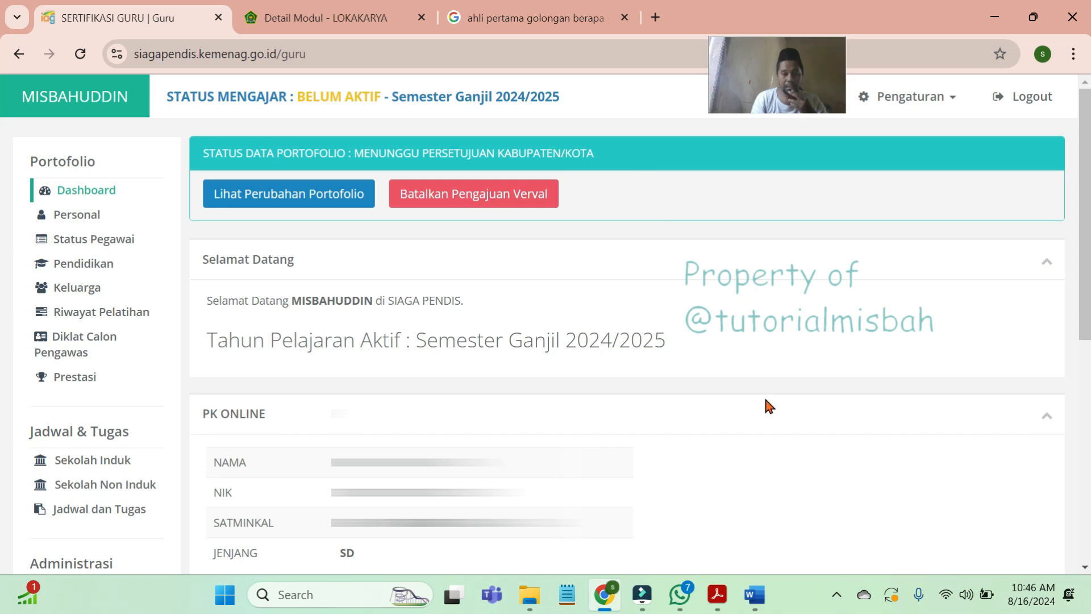
scroll(769, 405, "down", 1)
scroll(784, 402, "down", 1)
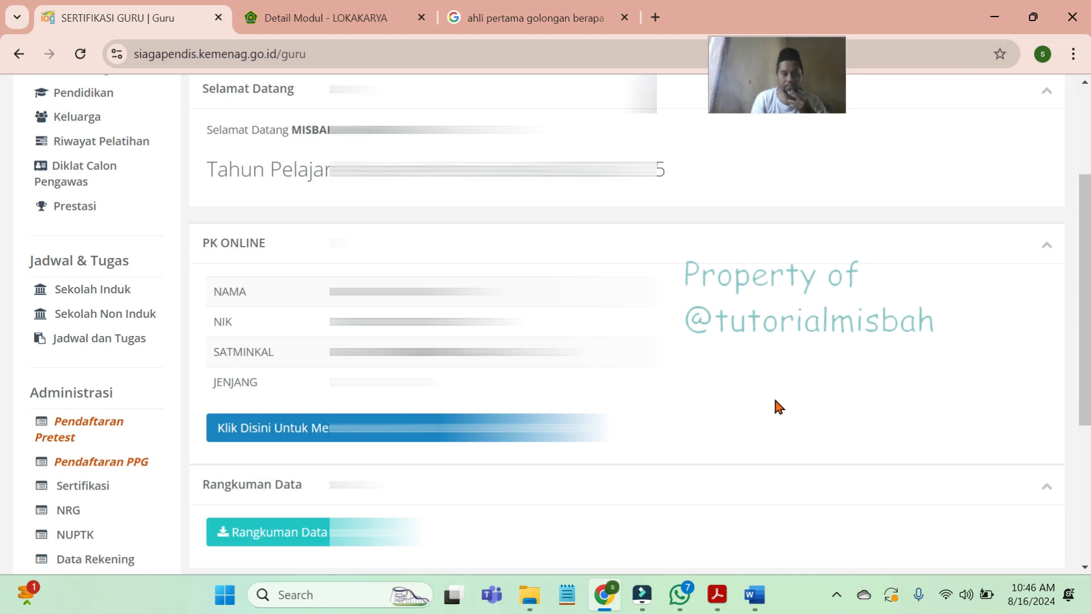
Examine the dashboard's portfolio data status, PK Online and Rangkuman Data sections, and the available Jadwal & Tugas and Administrasi entries
scroll(779, 407, "down", 1)
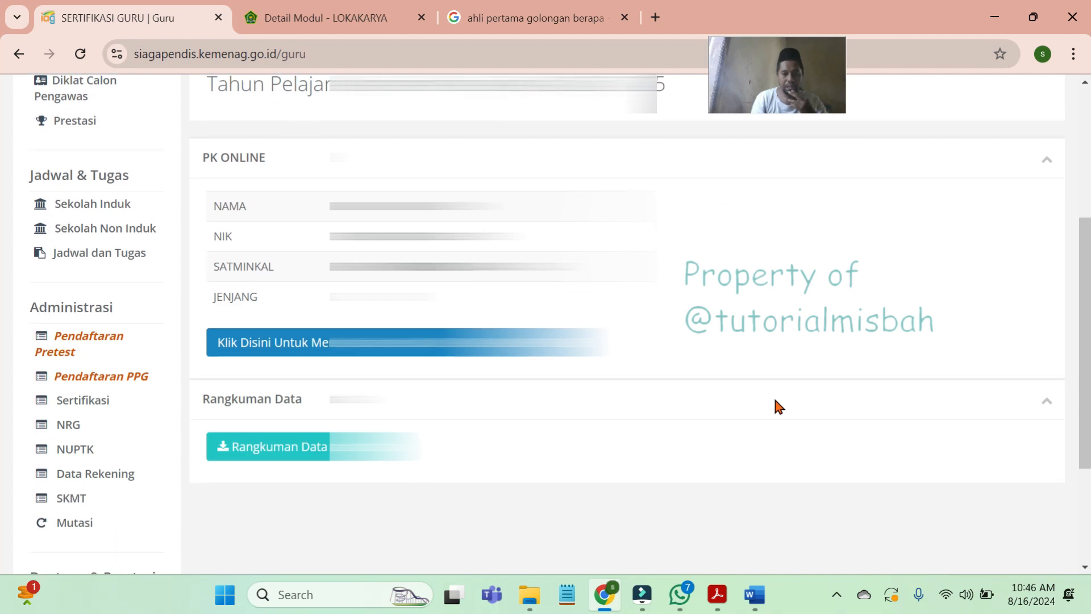
scroll(779, 407, "up", 3)
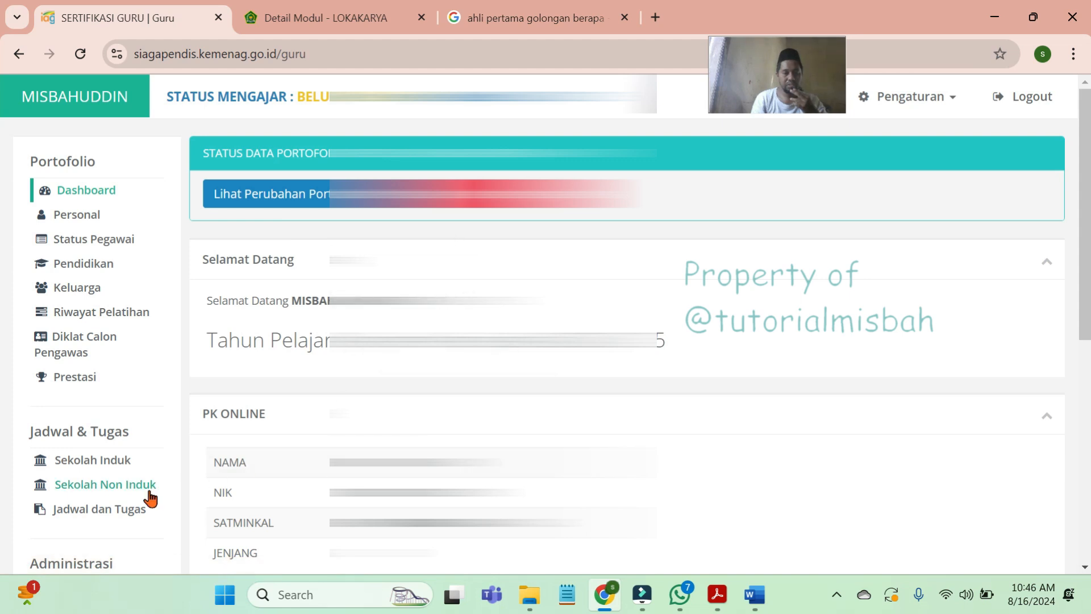
scroll(151, 499, "down", 3)
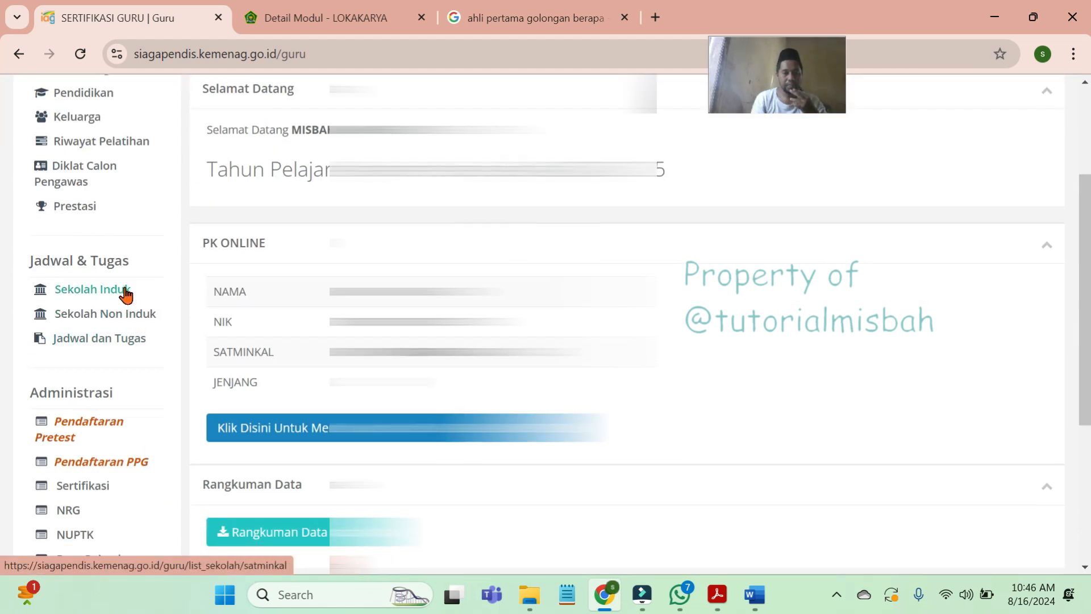
scroll(1018, 320, "up", 4)
scroll(1021, 393, "down", 4)
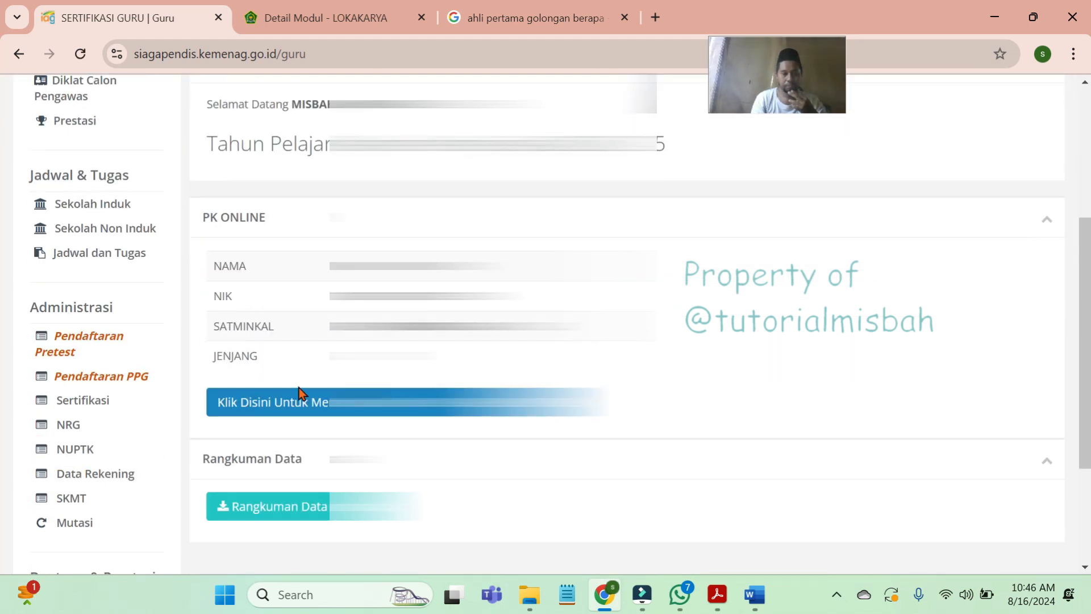
scroll(1020, 434, "up", 5)
scroll(1021, 433, "down", 5)
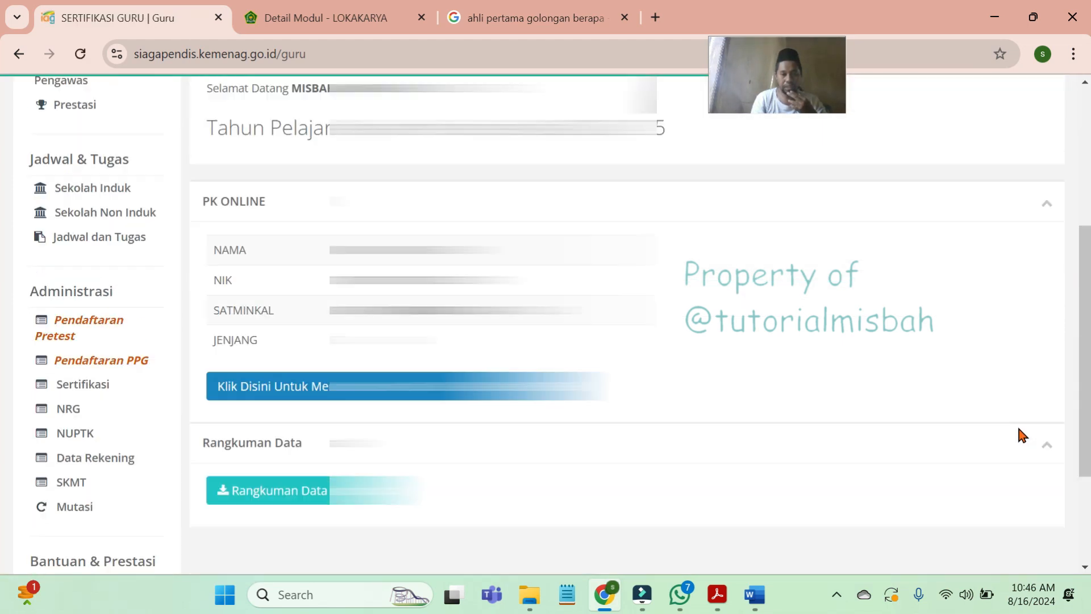
scroll(1021, 434, "down", 3)
scroll(1019, 434, "up", 6)
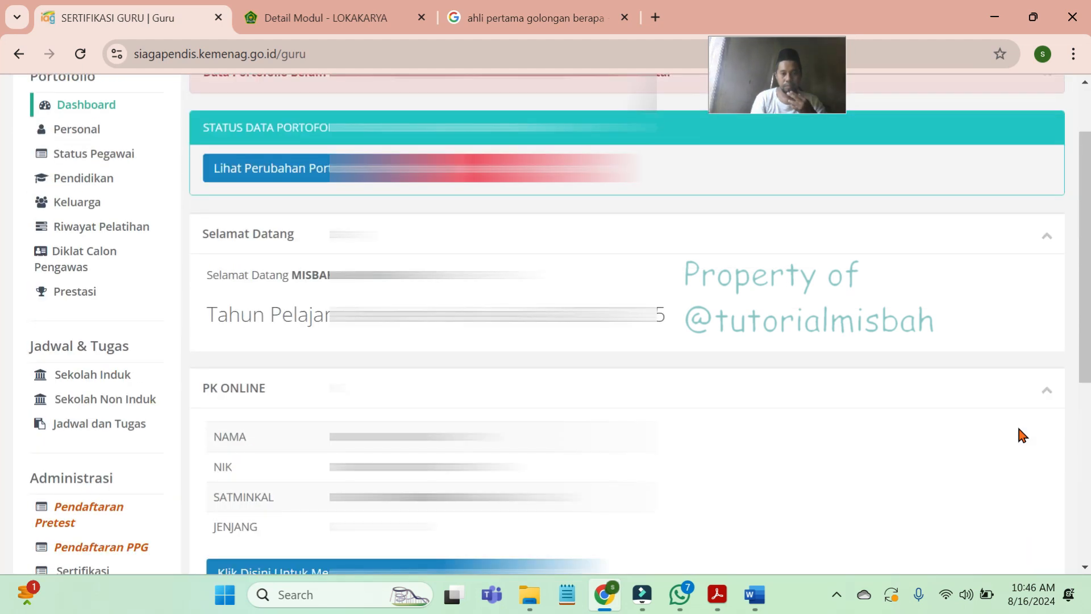
scroll(1018, 434, "up", 2)
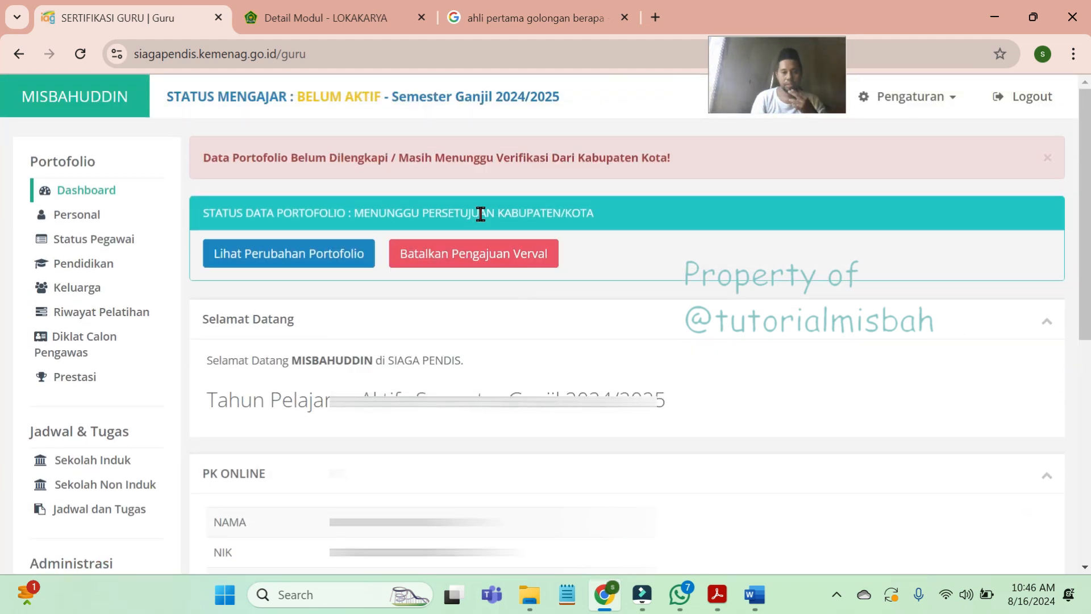